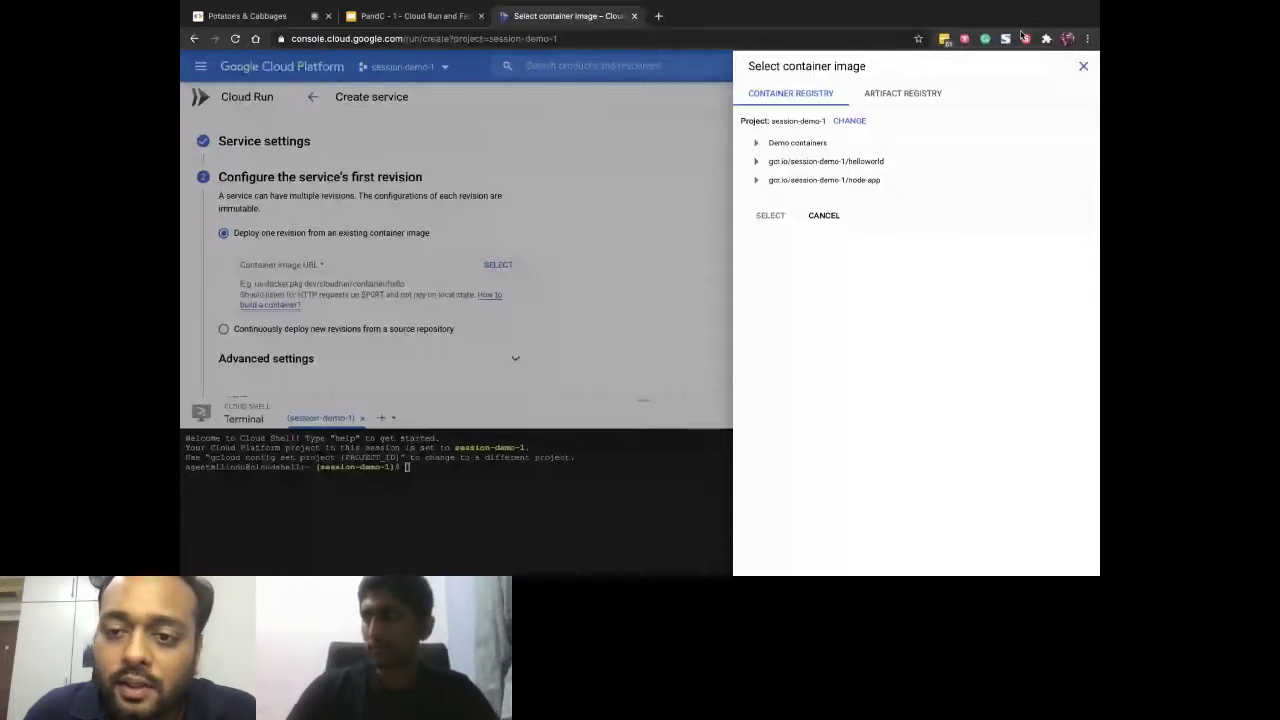
# Set the container image to the latest gcr.io/session-demo-1/node-app image (8c3eab5a78) and expand Advanced settings
pyautogui.click(820, 181)
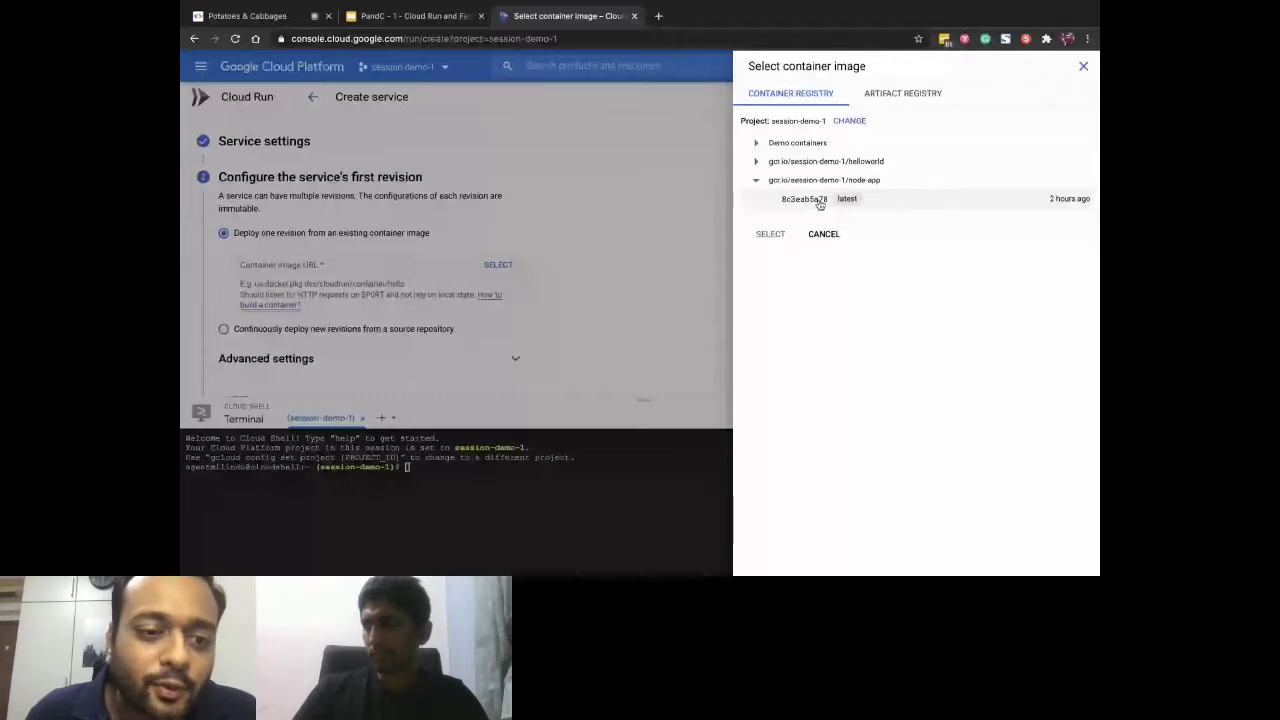
pyautogui.click(820, 200)
pyautogui.click(770, 233)
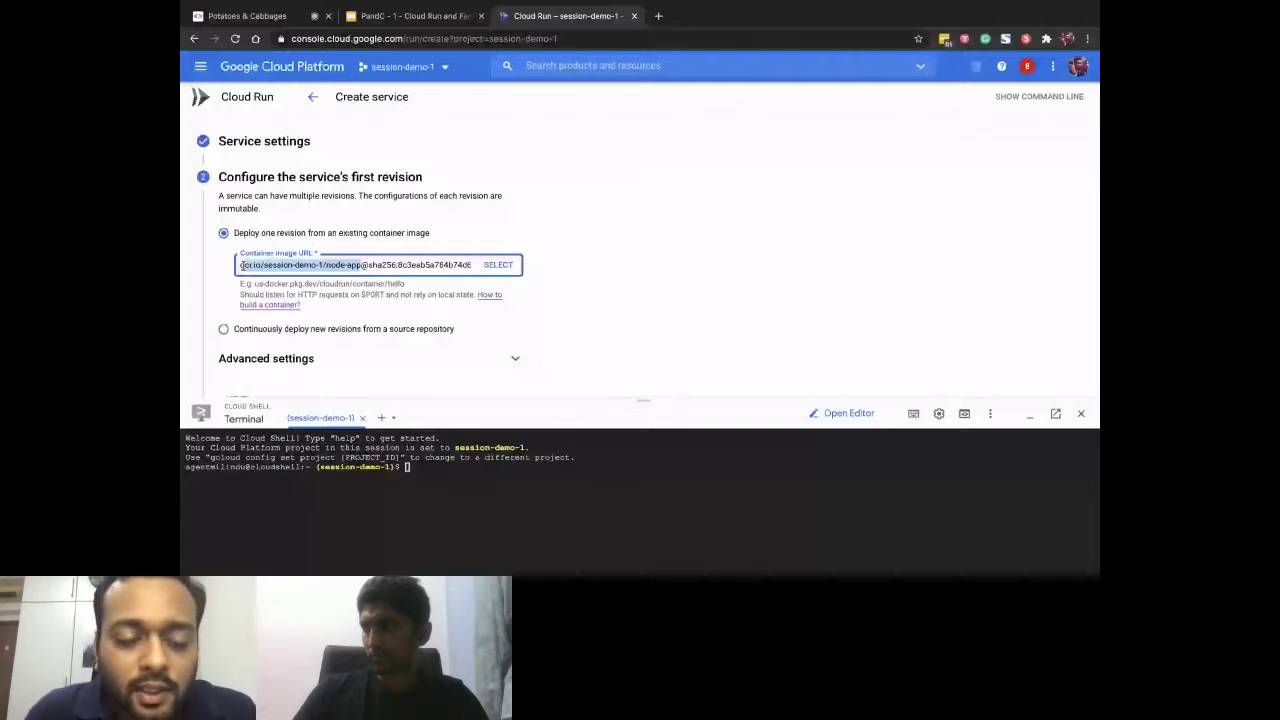
pyautogui.doubleClick(430, 265)
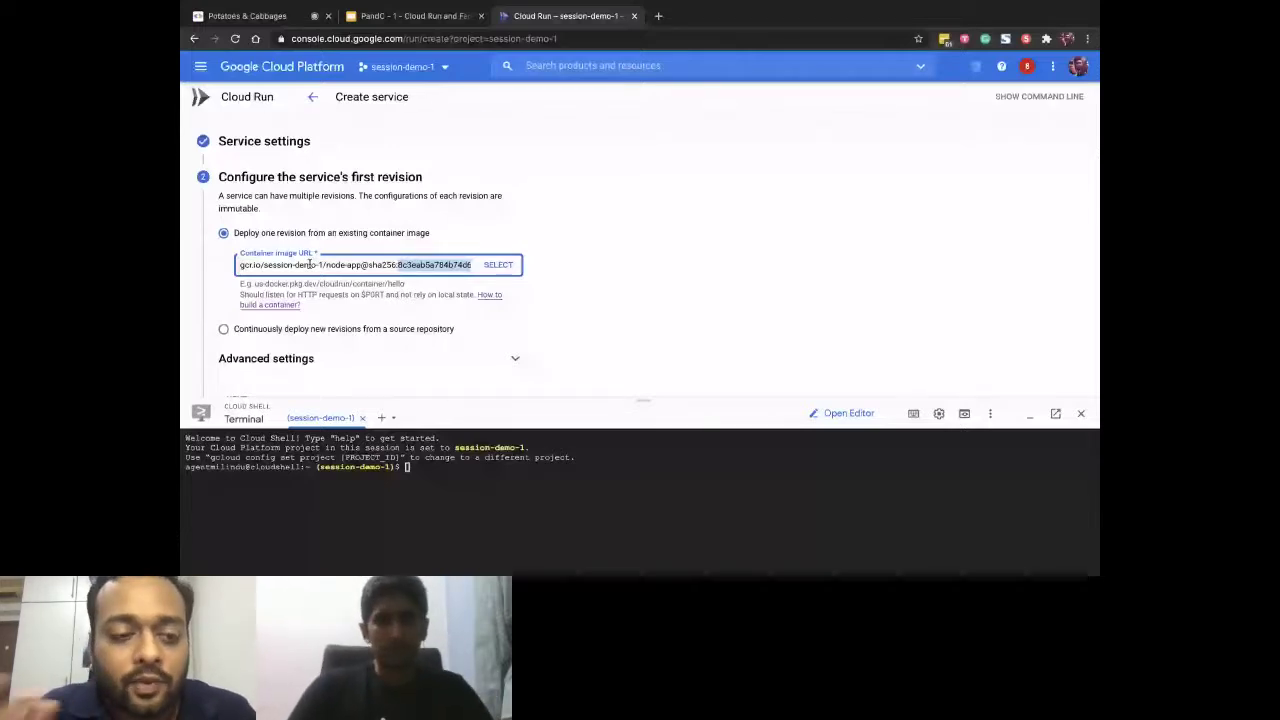
pyautogui.press('Tab')
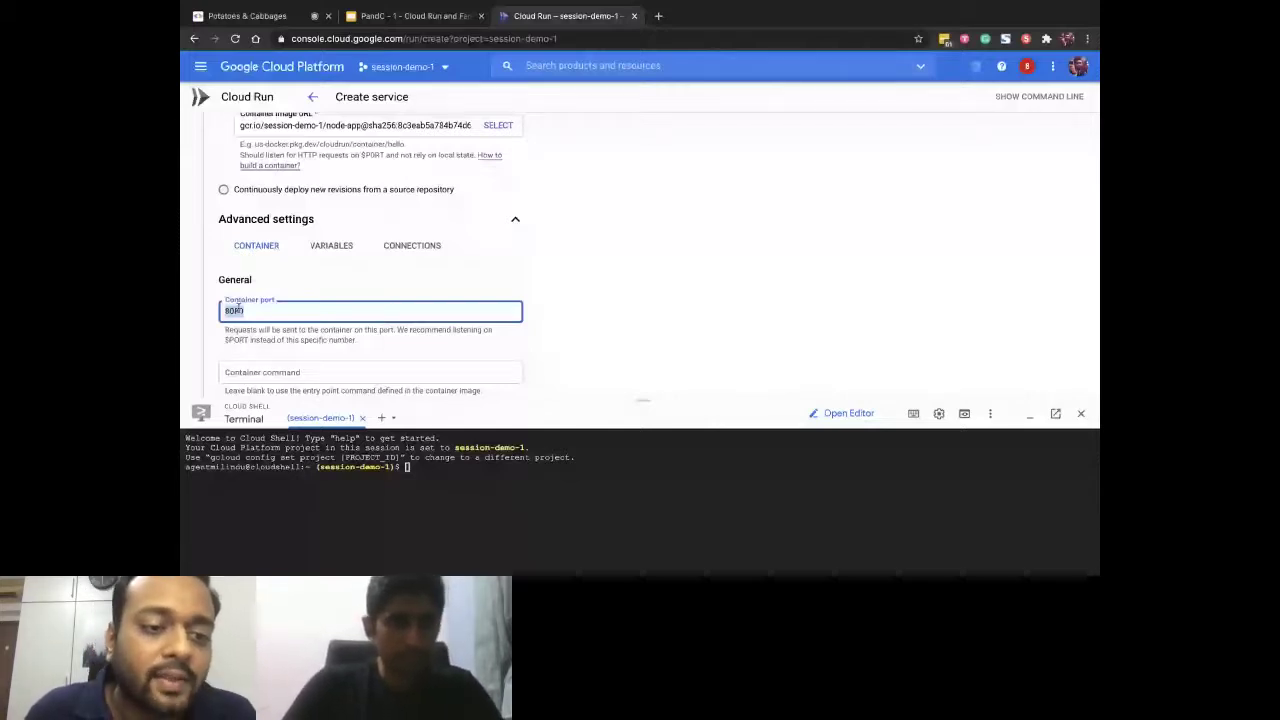
# Change the container port from 8080 to 3000
pyautogui.write('8085')
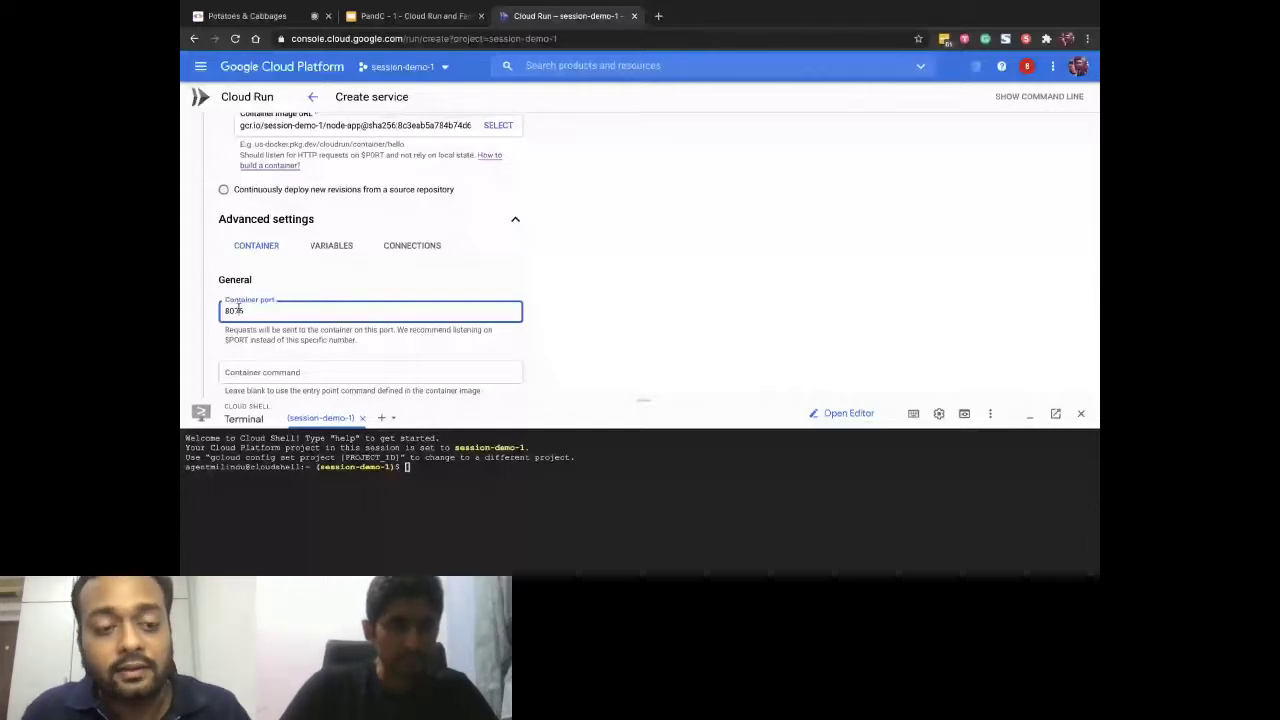
pyautogui.write('3000')
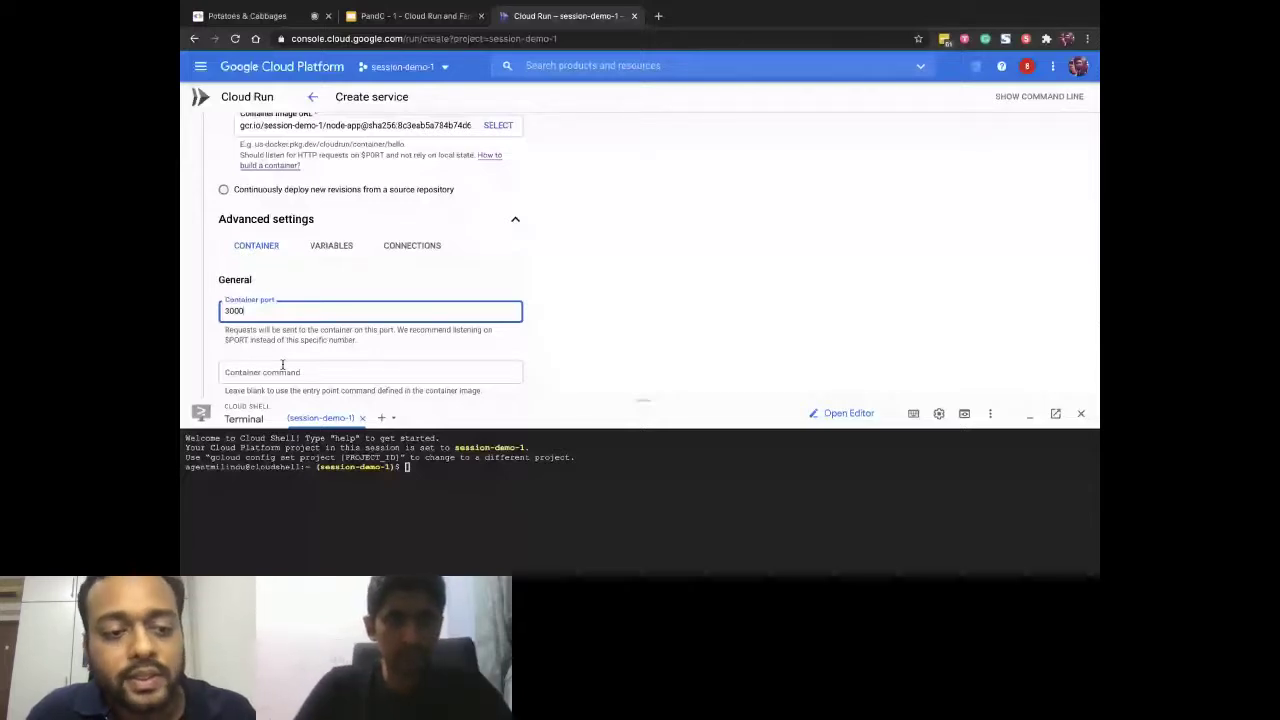
pyautogui.moveTo(250, 340); pyautogui.dragTo(225, 341)
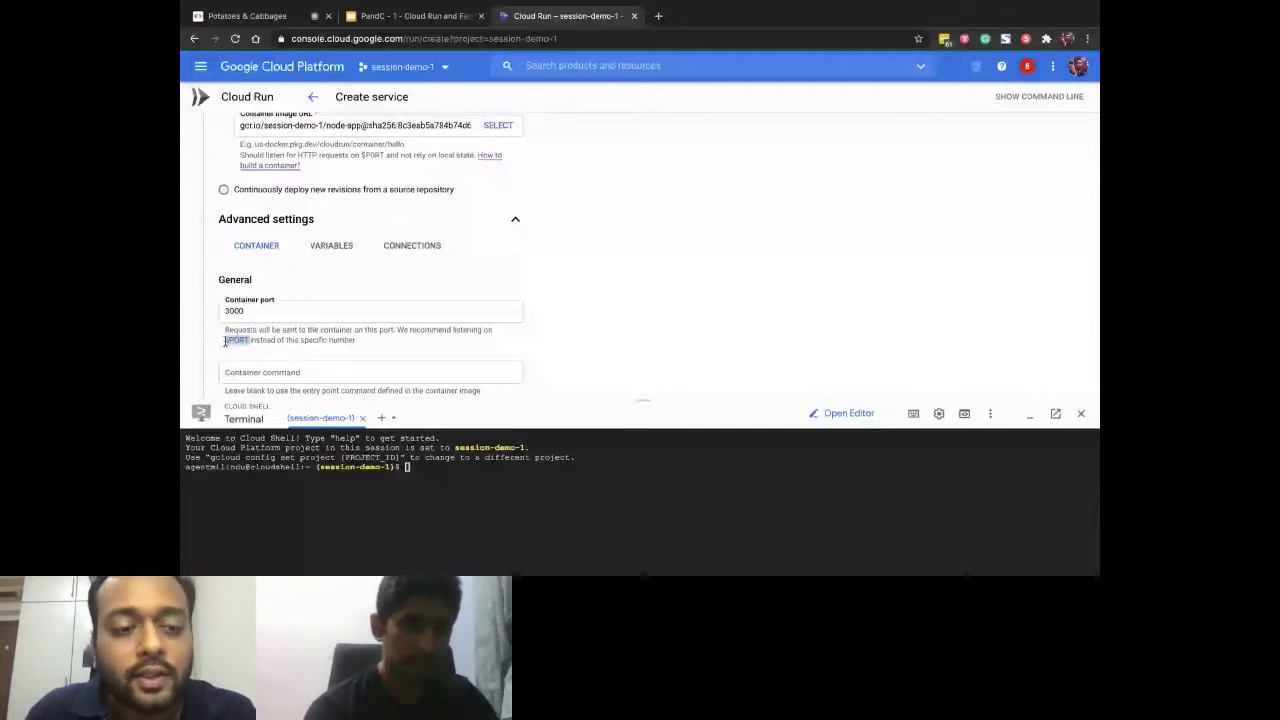
pyautogui.click(507, 304)
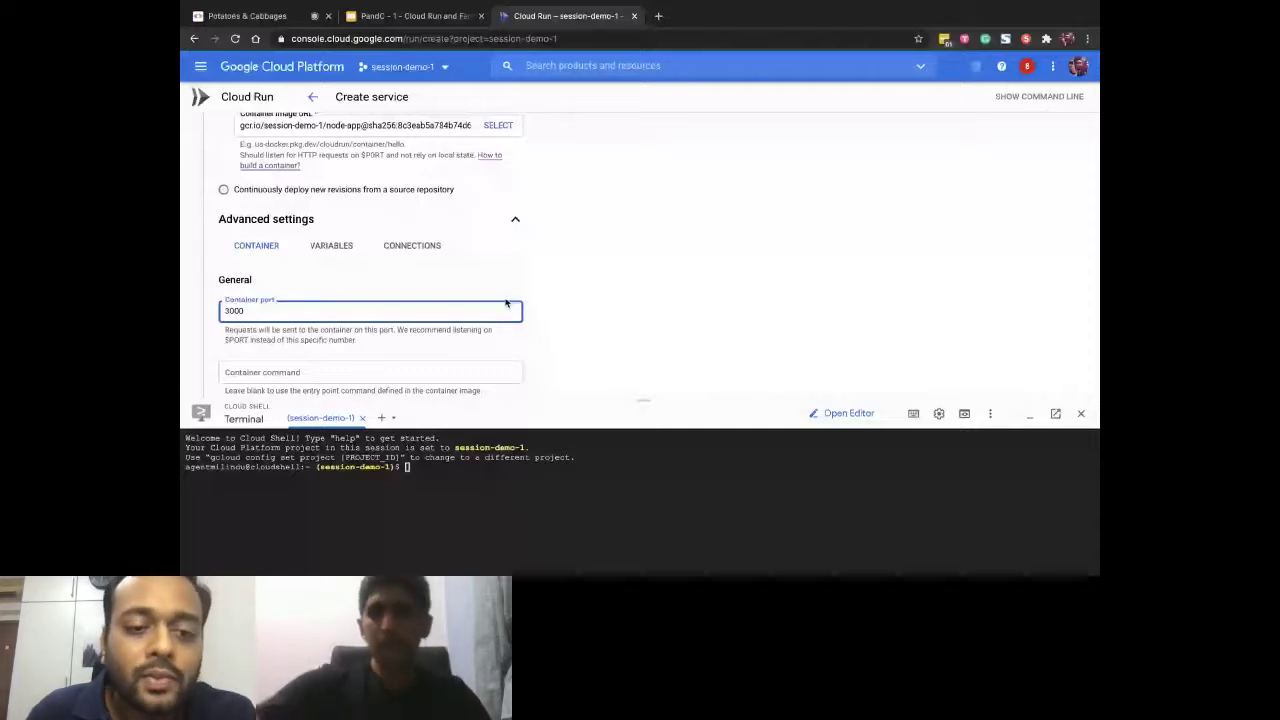
pyautogui.scroll(-3, 506, 303)
pyautogui.click(502, 306)
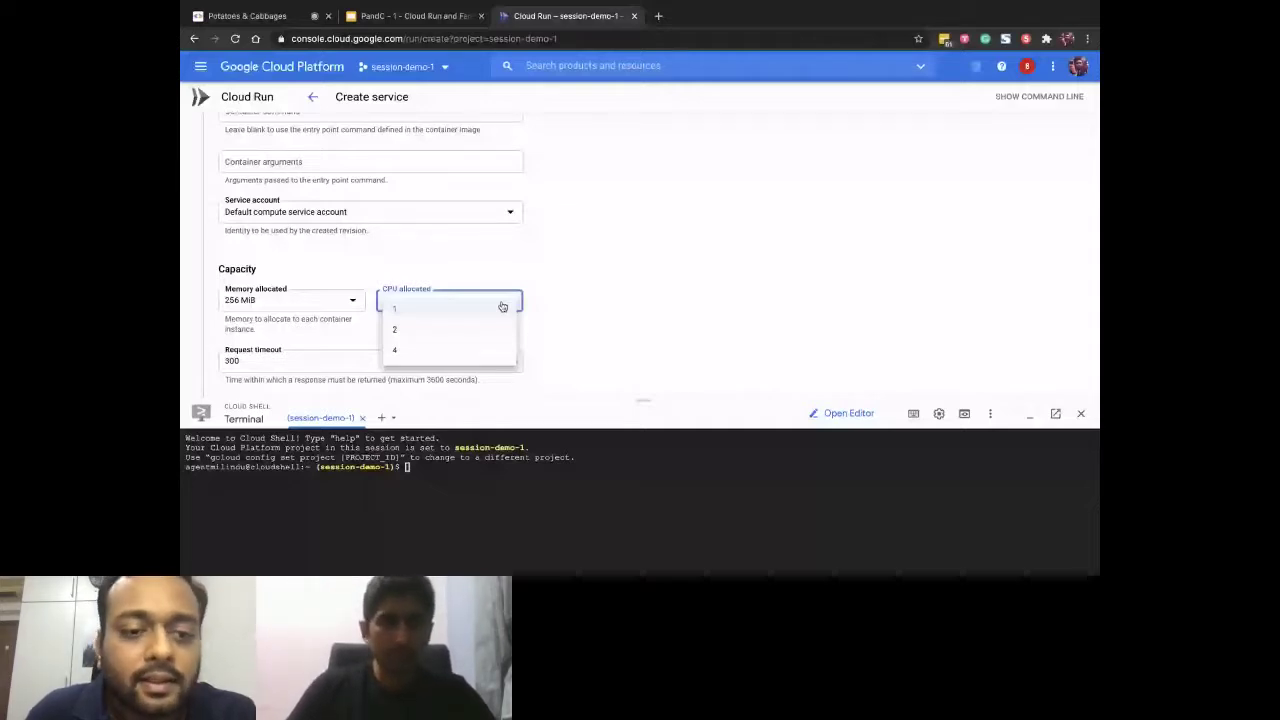
pyautogui.scroll(-1, 502, 306)
pyautogui.click(325, 272)
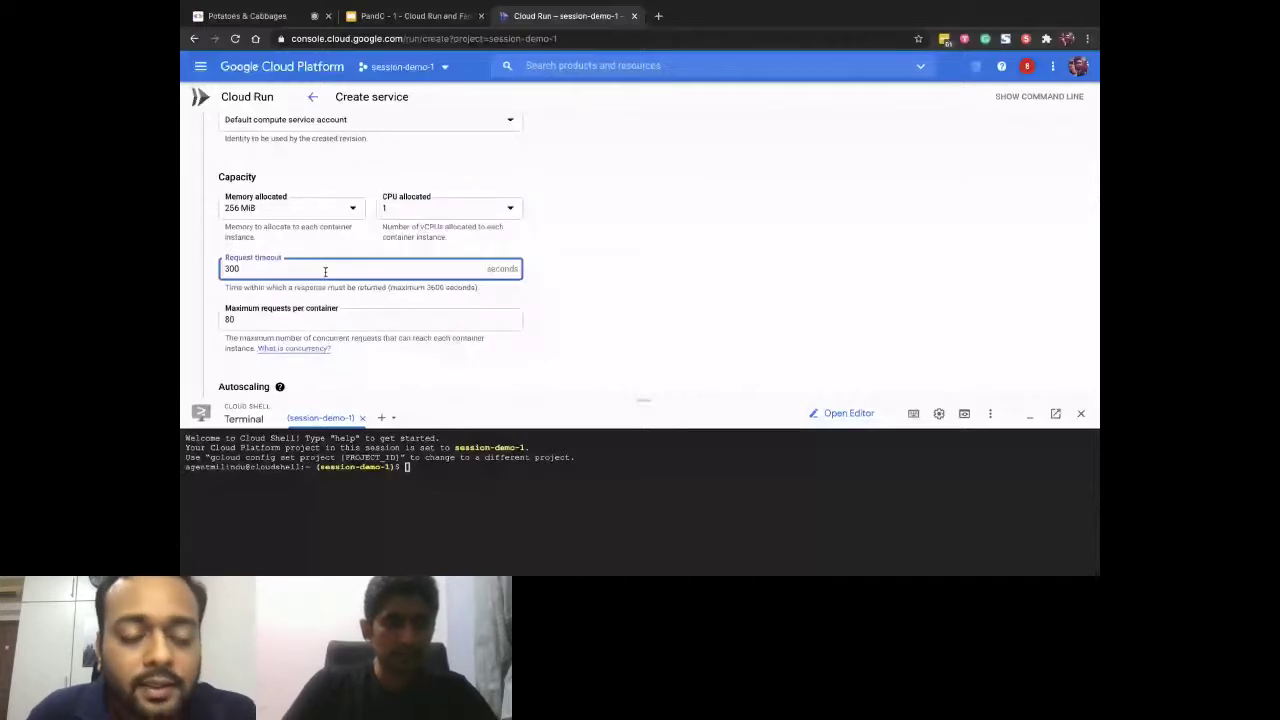
pyautogui.click(311, 324)
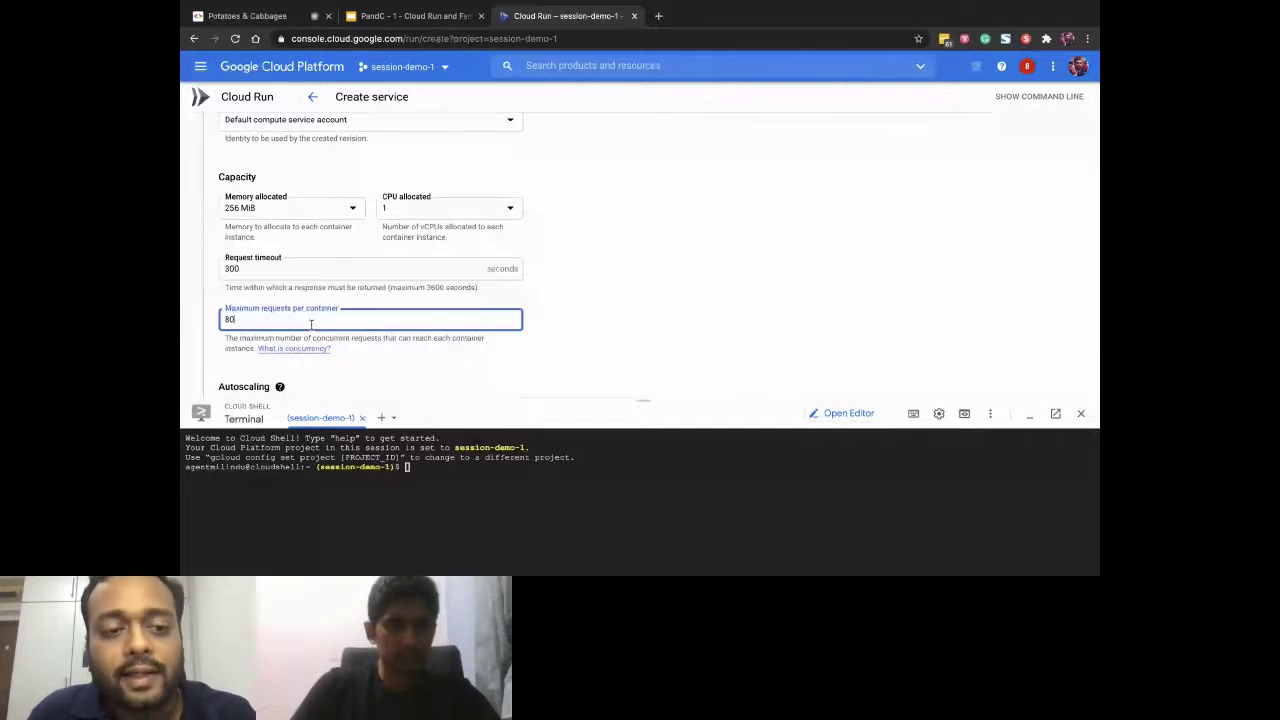
pyautogui.scroll(-1, 545, 316)
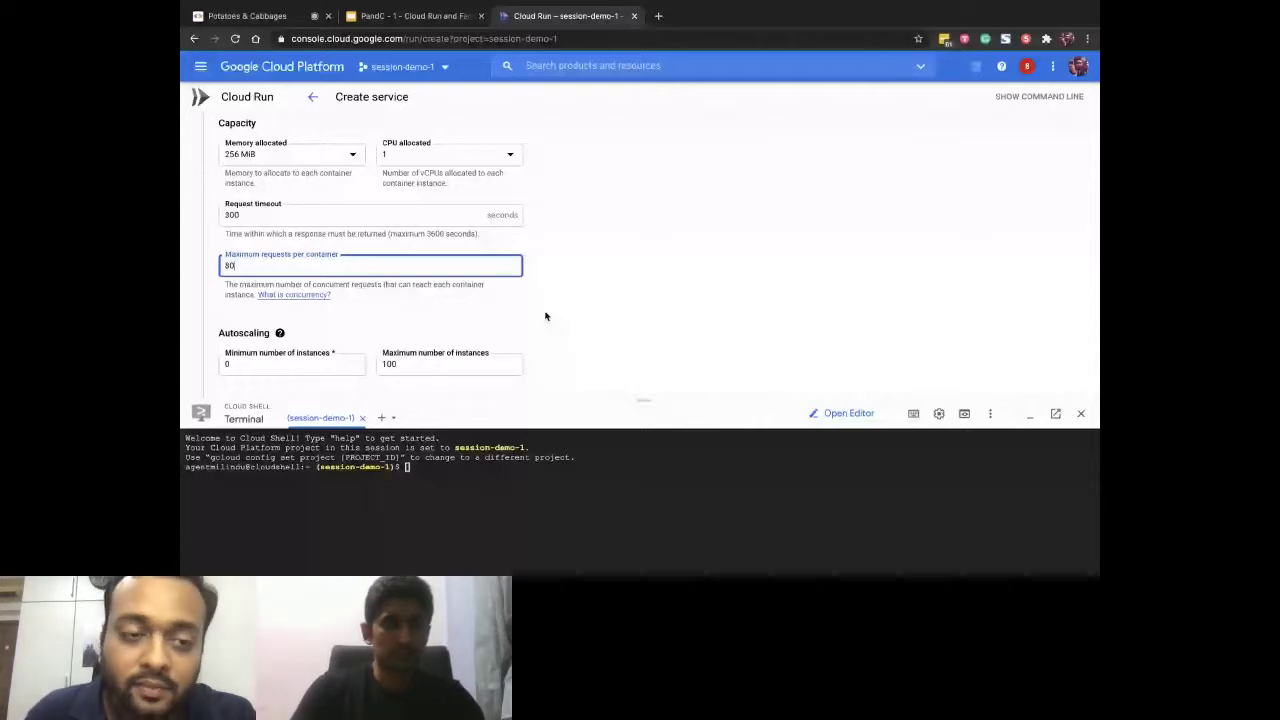
pyautogui.scroll(-1, 298, 248)
pyautogui.click(298, 248)
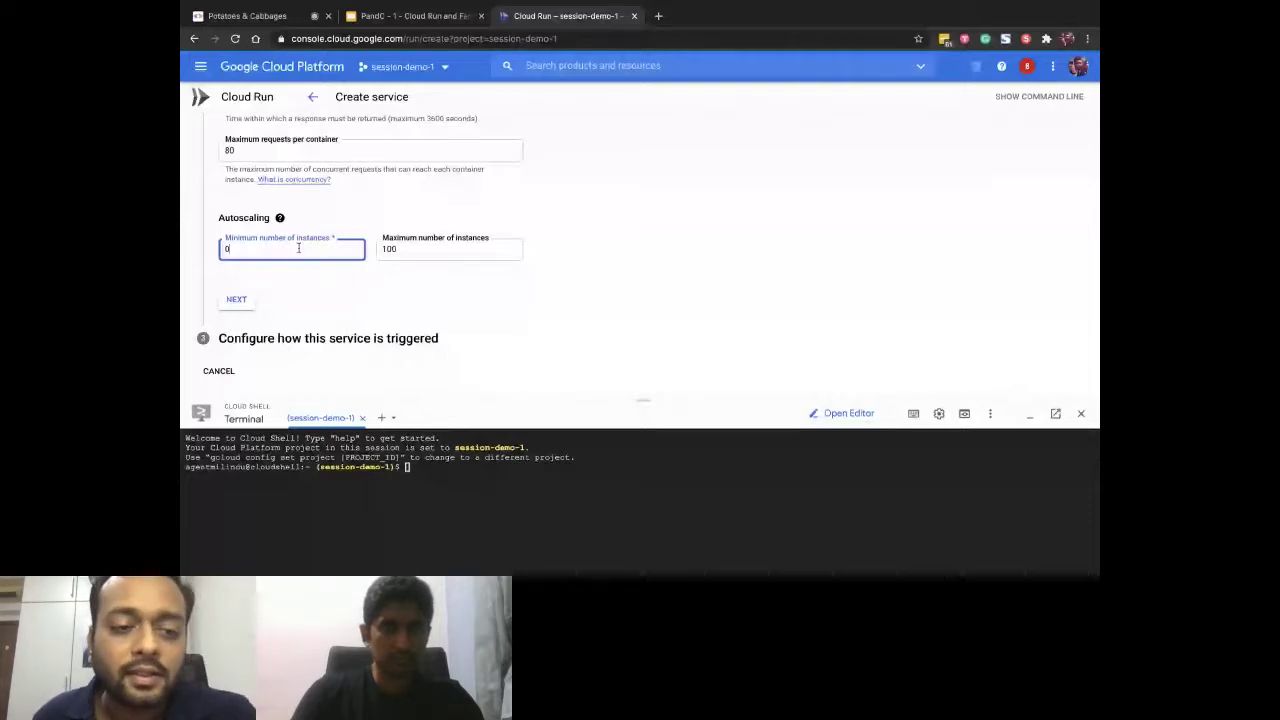
# Continue to the trigger settings and choose 'Allow unauthenticated invocations'
pyautogui.click(330, 338)
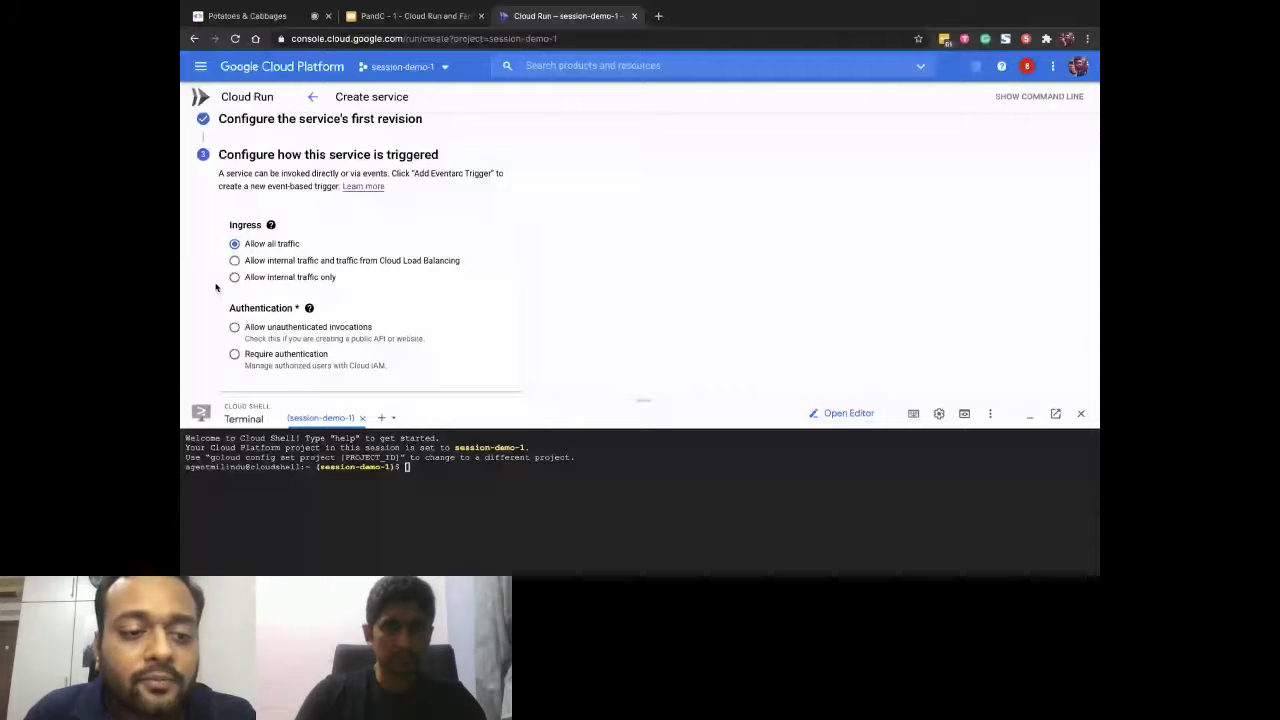
pyautogui.click(210, 344)
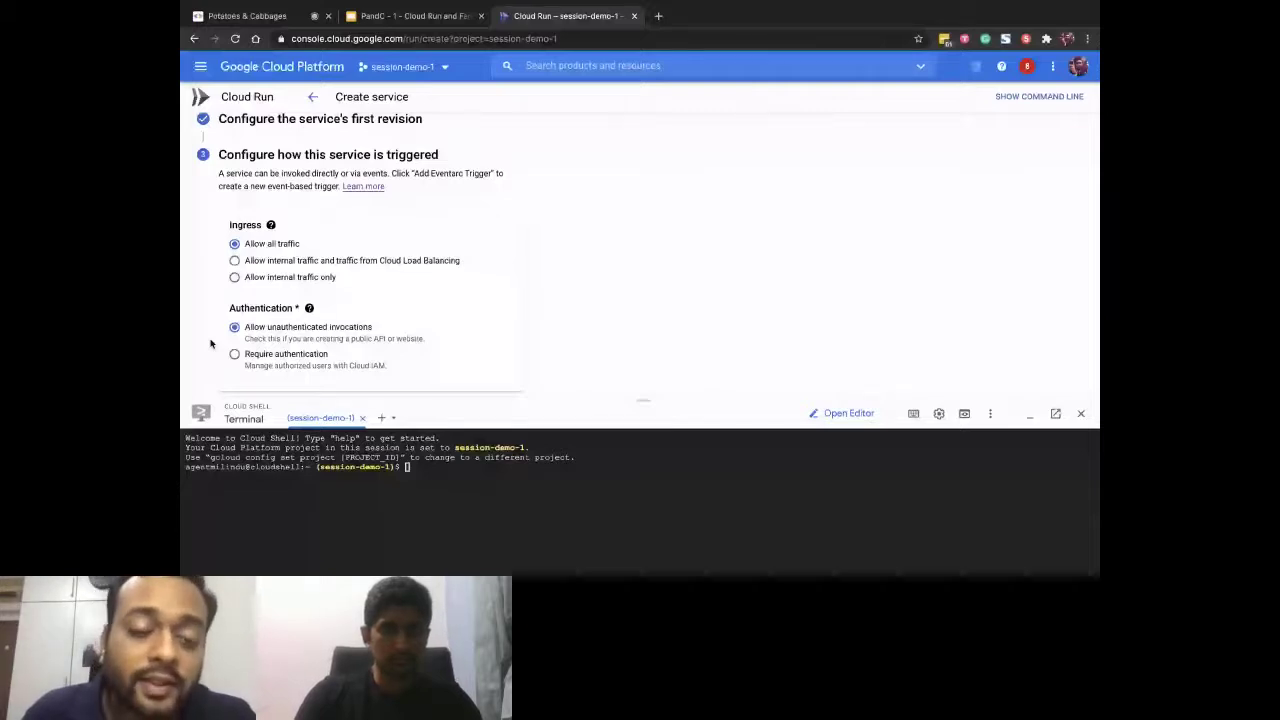
pyautogui.scroll(-1, 286, 308)
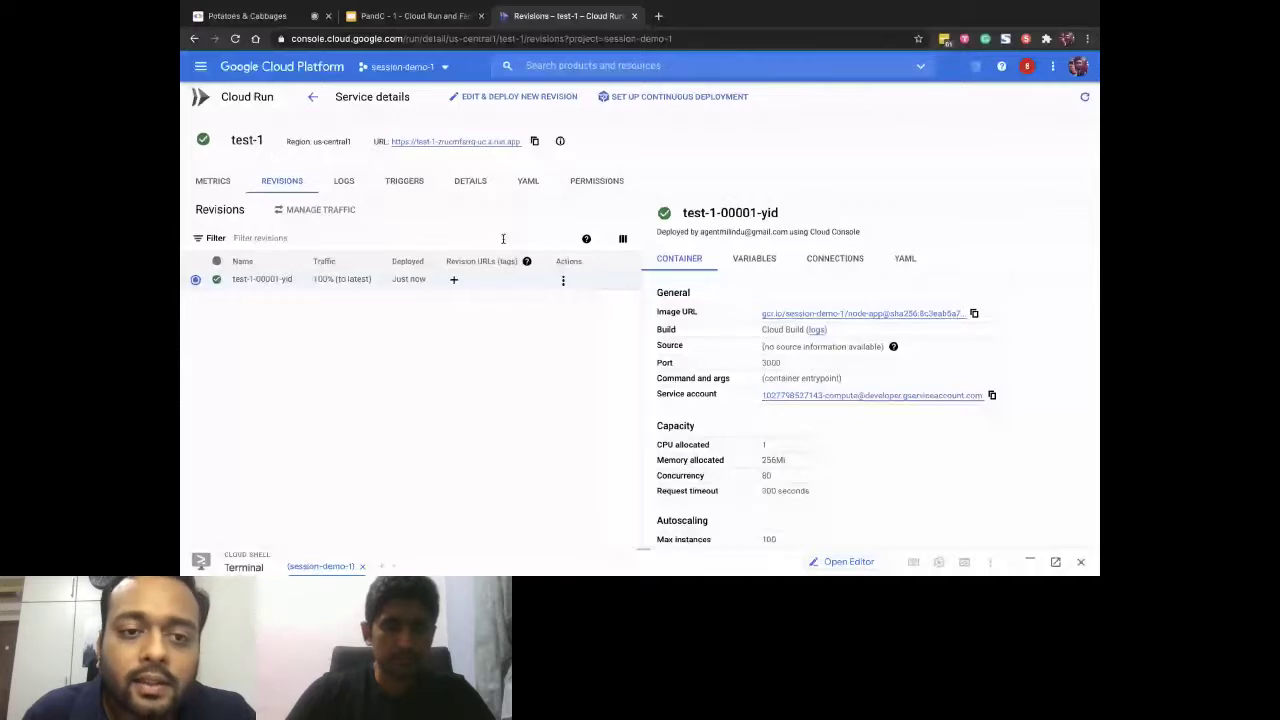
# Open test-1's service URL in a background tab and view its Triggers settings
pyautogui.click(344, 180)
pyautogui.tripleClick(457, 143)
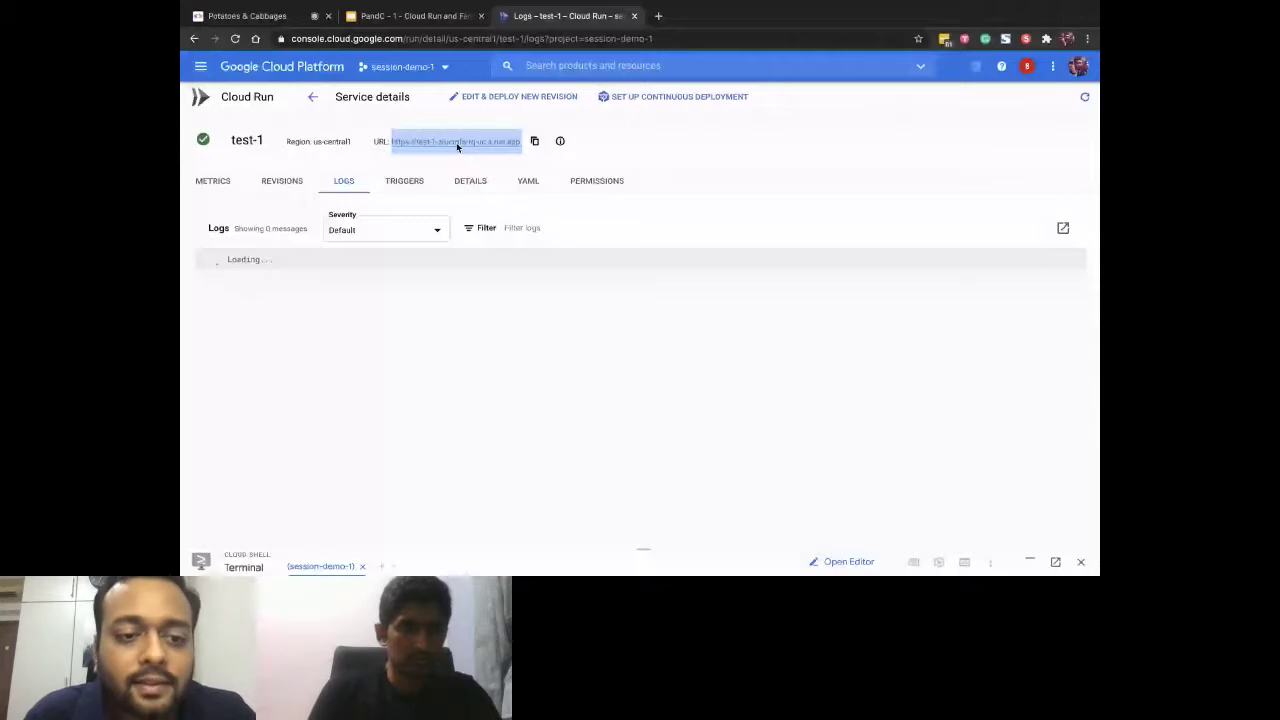
pyautogui.middleClick(457, 143)
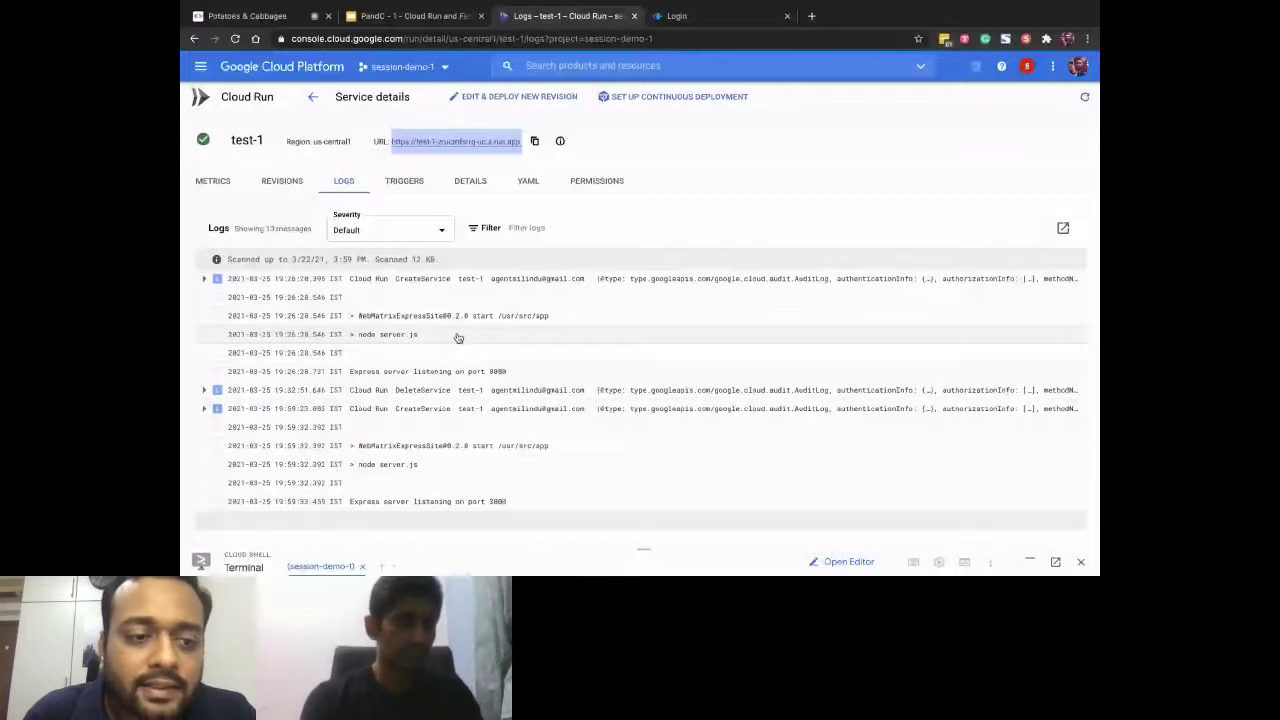
pyautogui.click(404, 180)
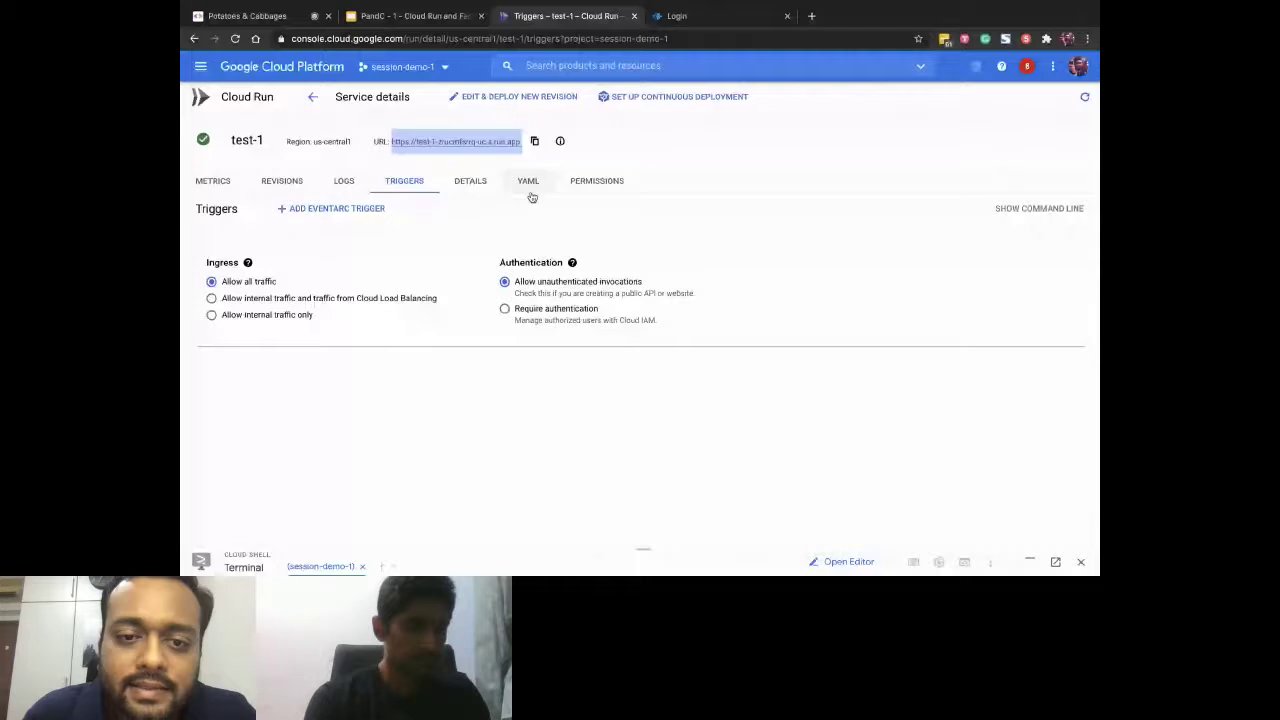
# Scroll through test-1's YAML definition down to the traffic and status sections
pyautogui.click(529, 193)
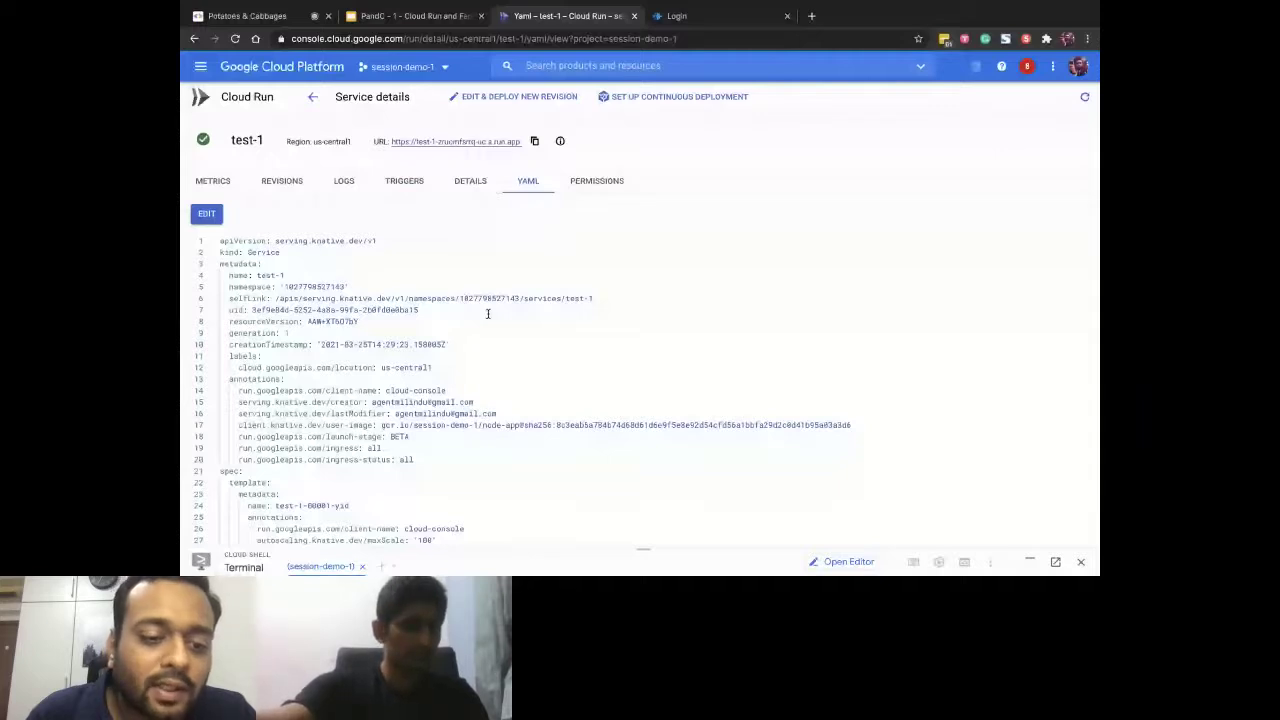
pyautogui.scroll(-3, 487, 314)
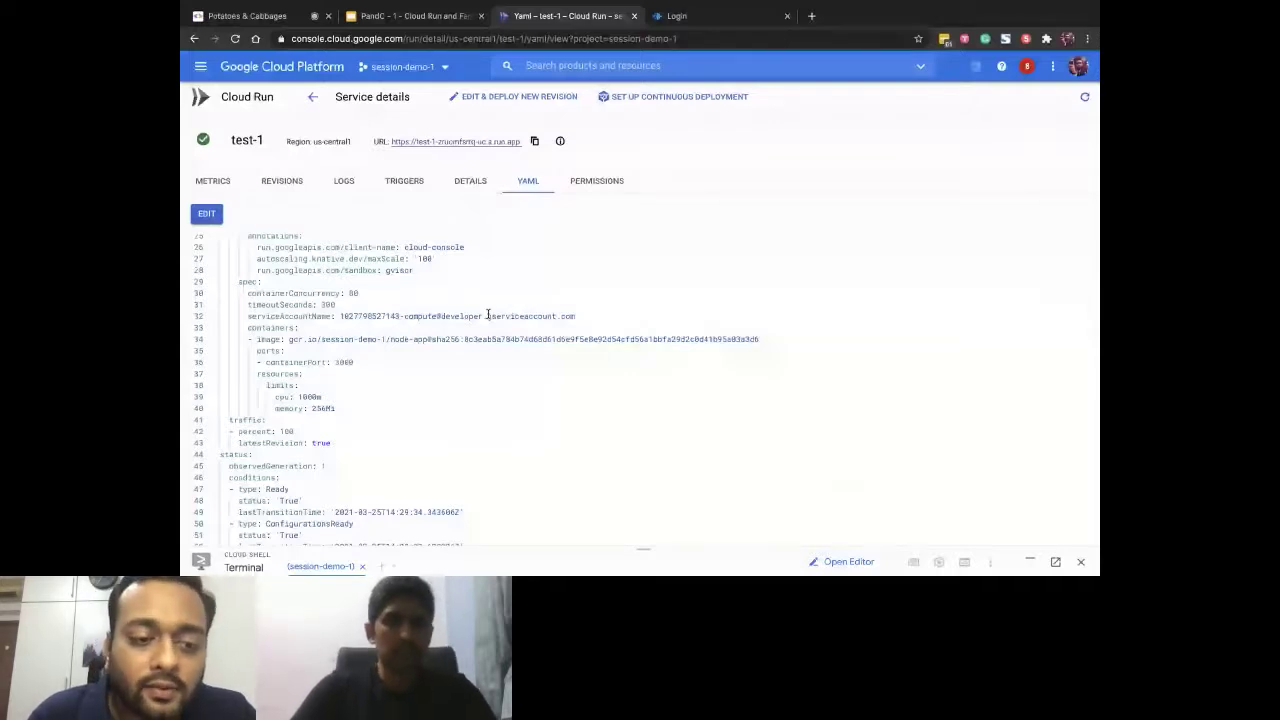
pyautogui.scroll(-2, 487, 315)
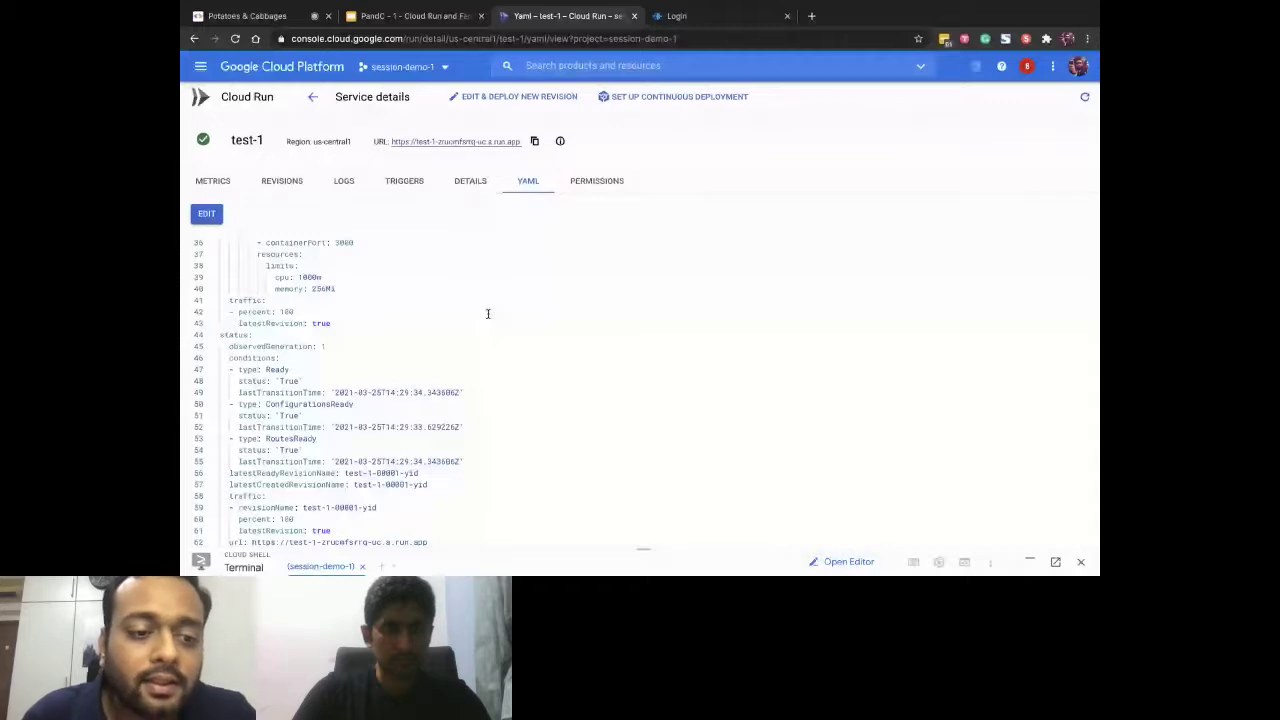
# Check test-1's permissions for allUsers, then return to its latency and instance metrics
pyautogui.click(596, 181)
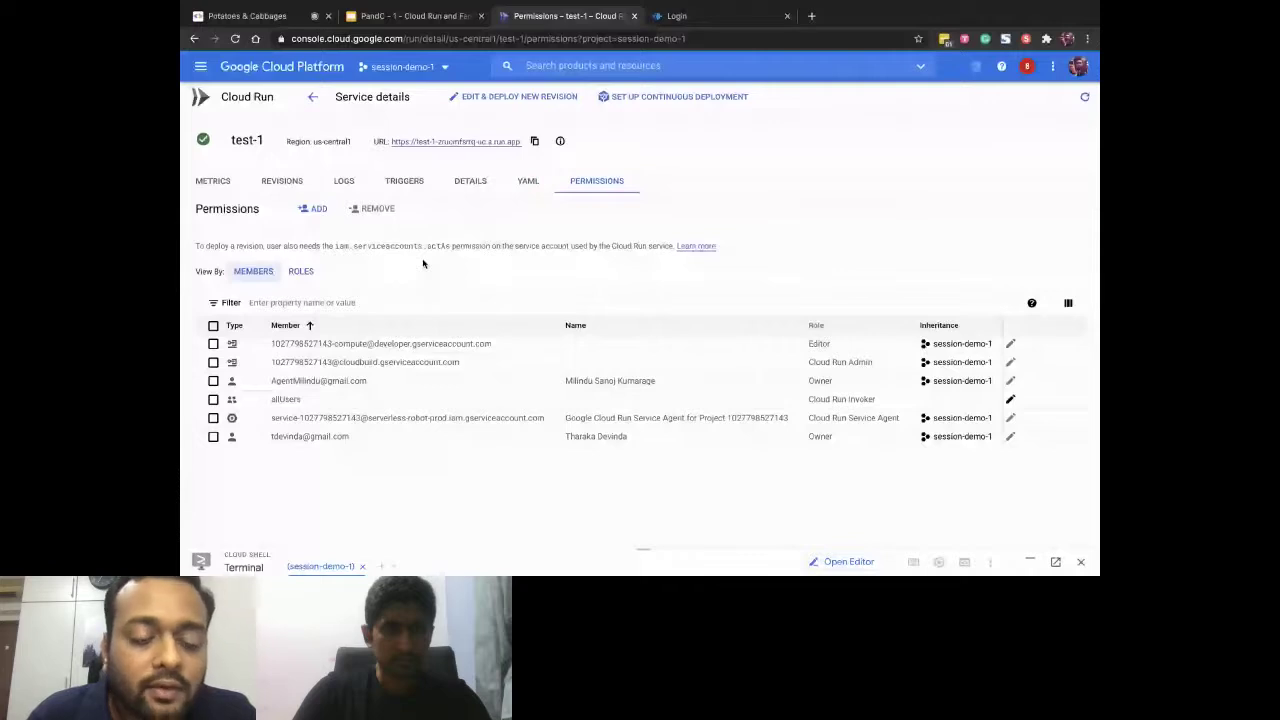
pyautogui.doubleClick(319, 402)
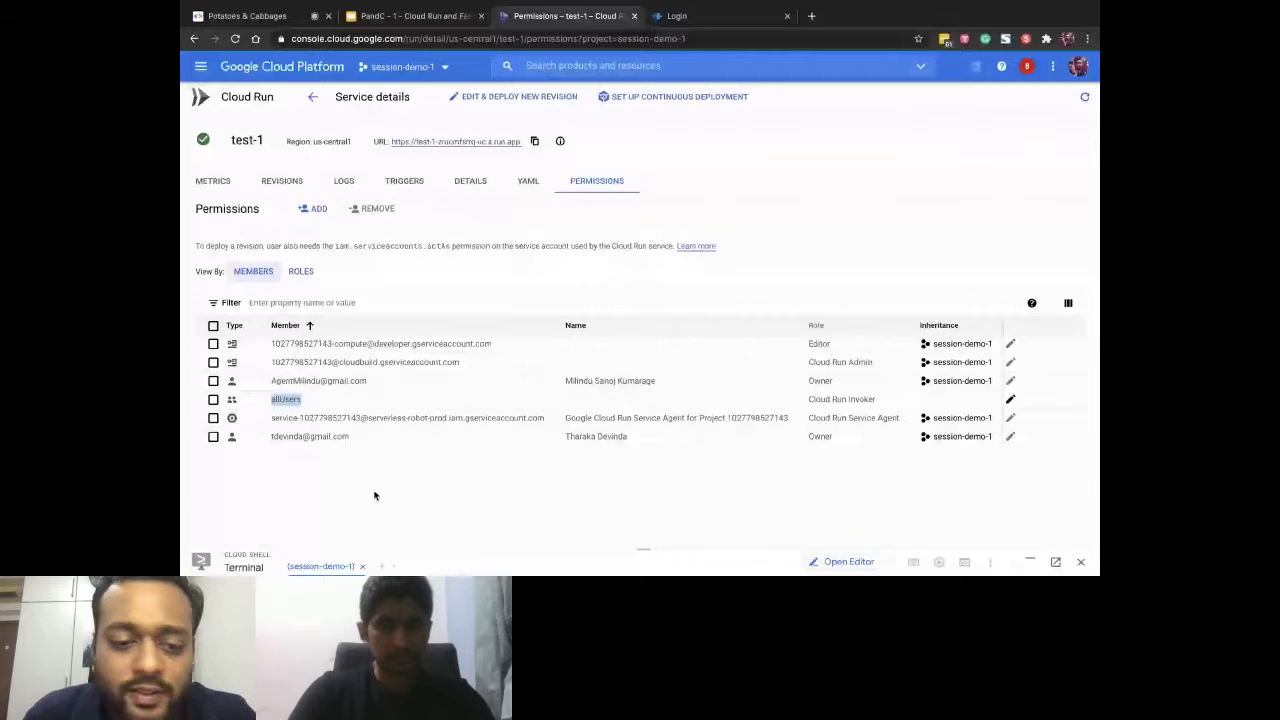
pyautogui.hotkey('alt', 'Left')
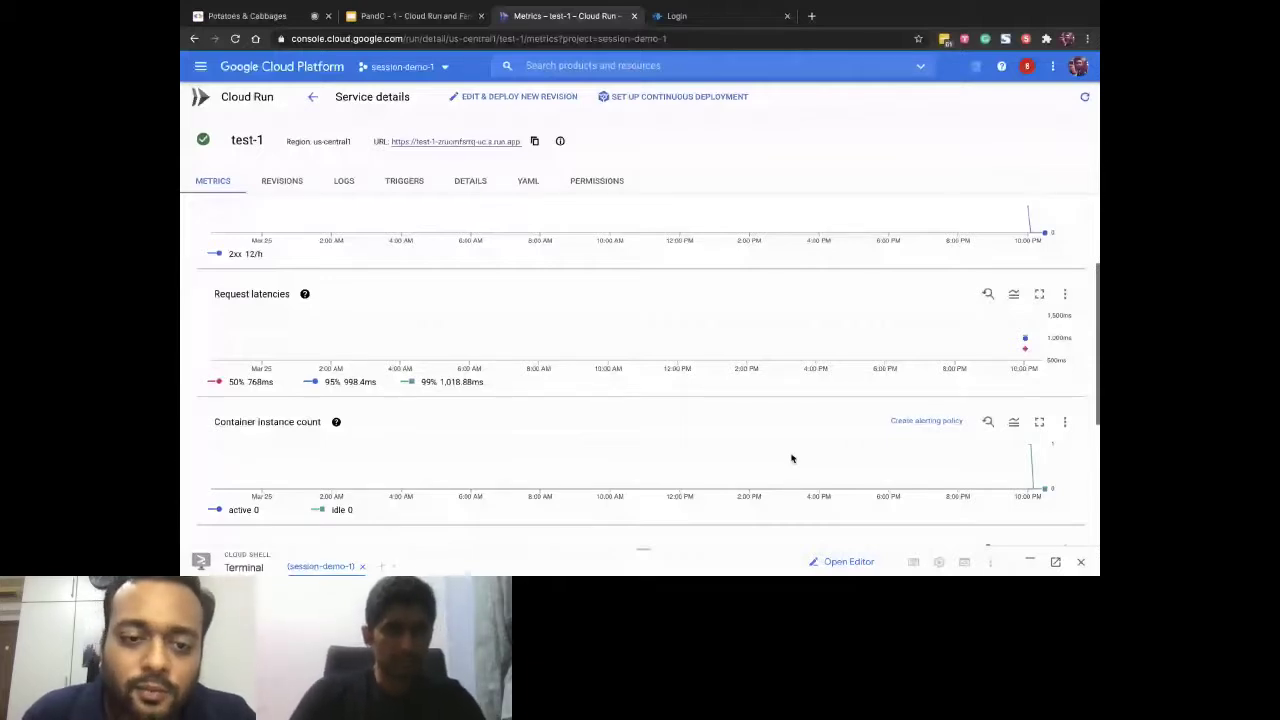
# Show the list of test-1's revisions
pyautogui.click(282, 180)
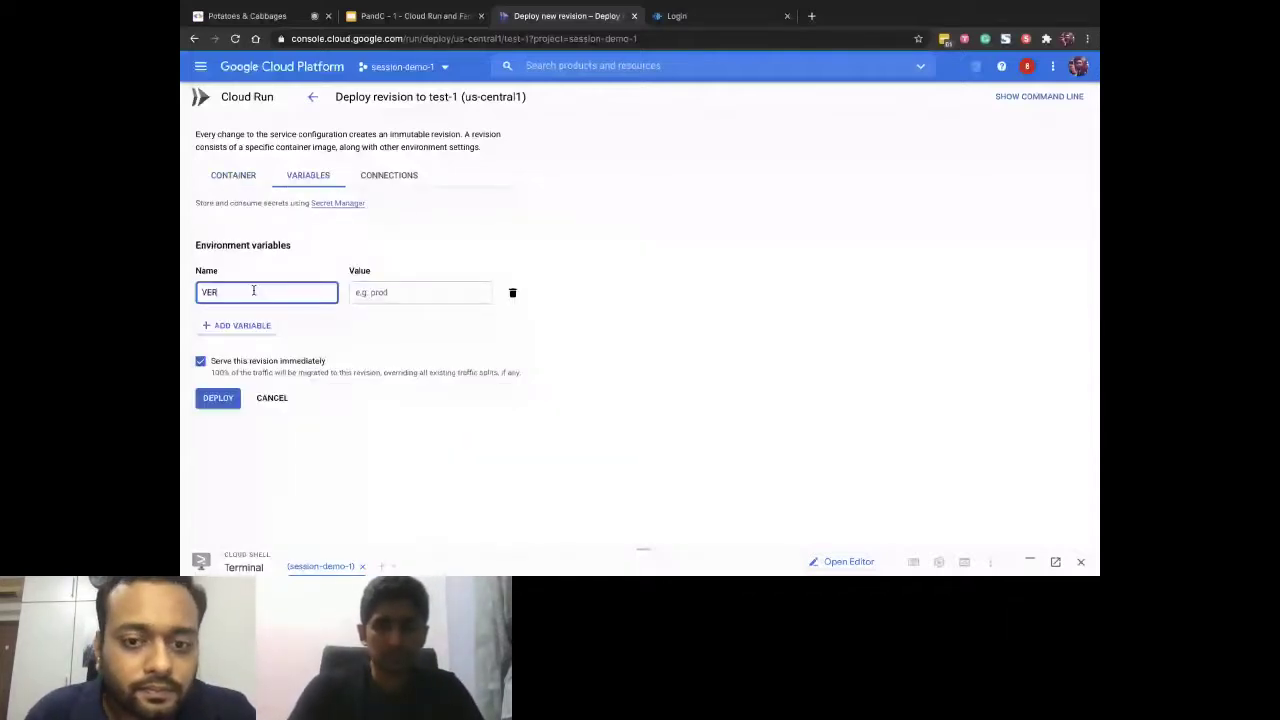
# Deploy the new test-1 revision with the VER environment variable
pyautogui.click(225, 397)
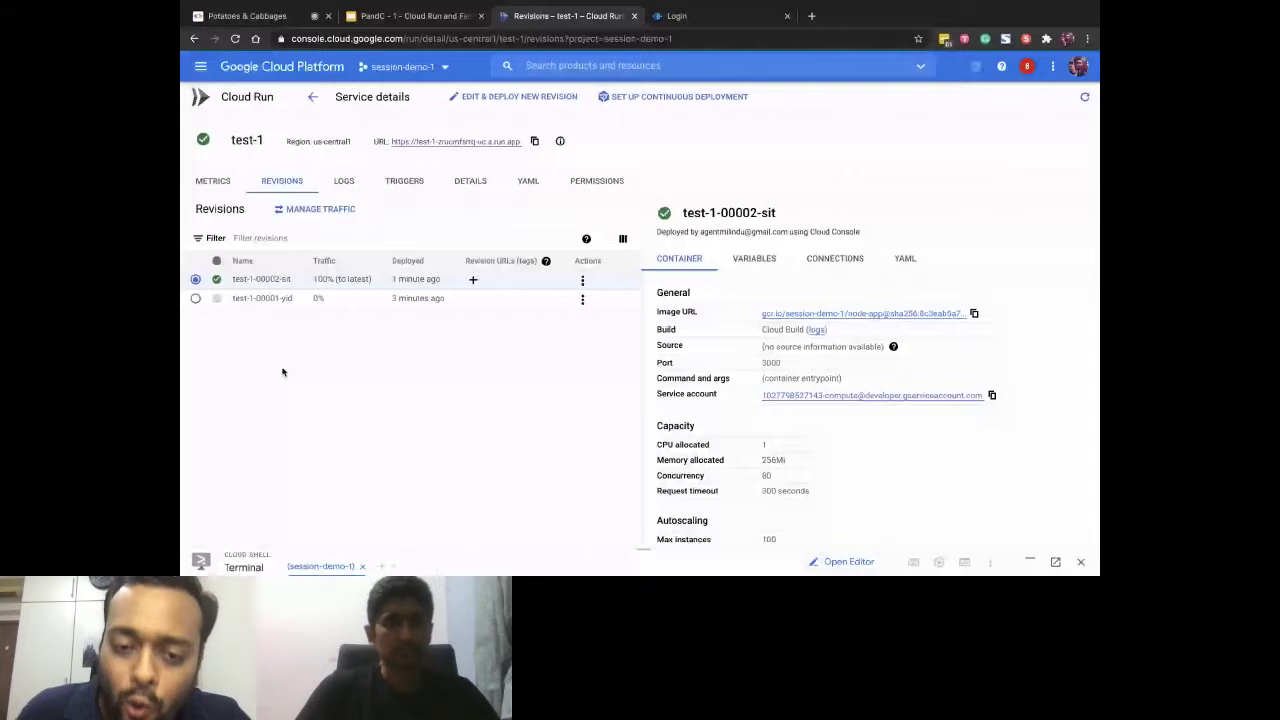
# Choose Manage traffic from the older revision's actions menu
pyautogui.click(582, 298)
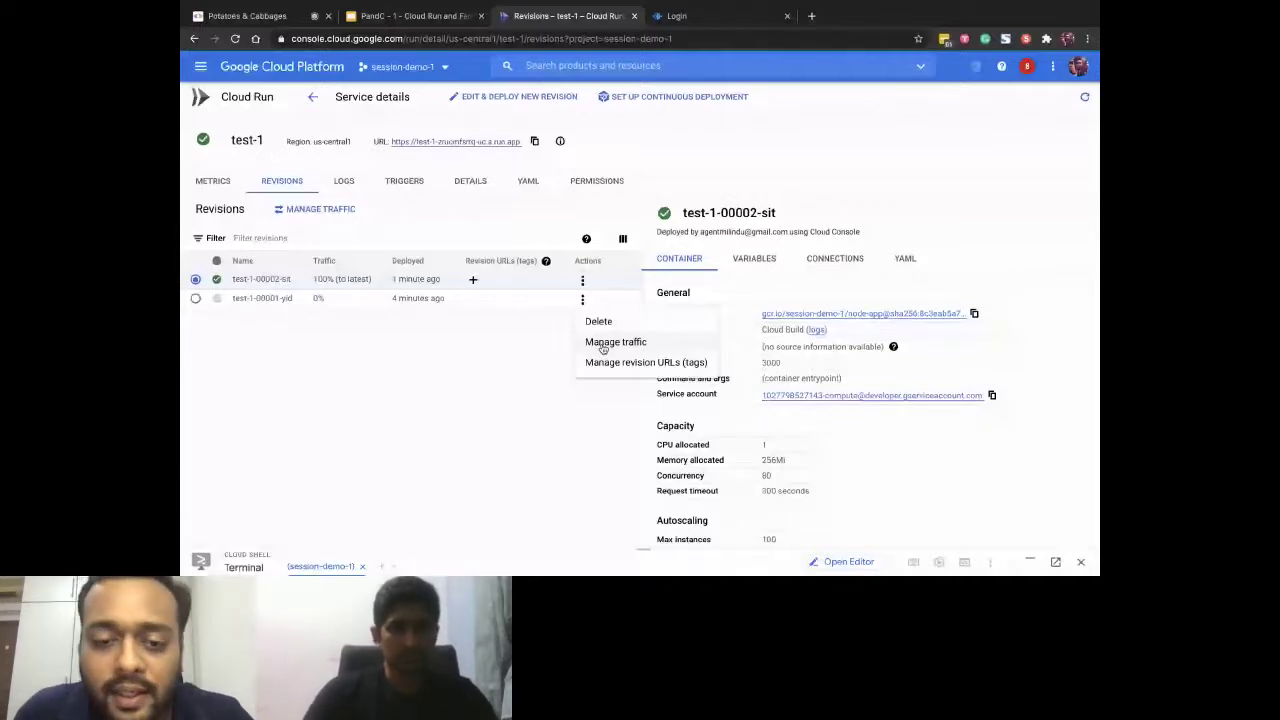
pyautogui.click(603, 345)
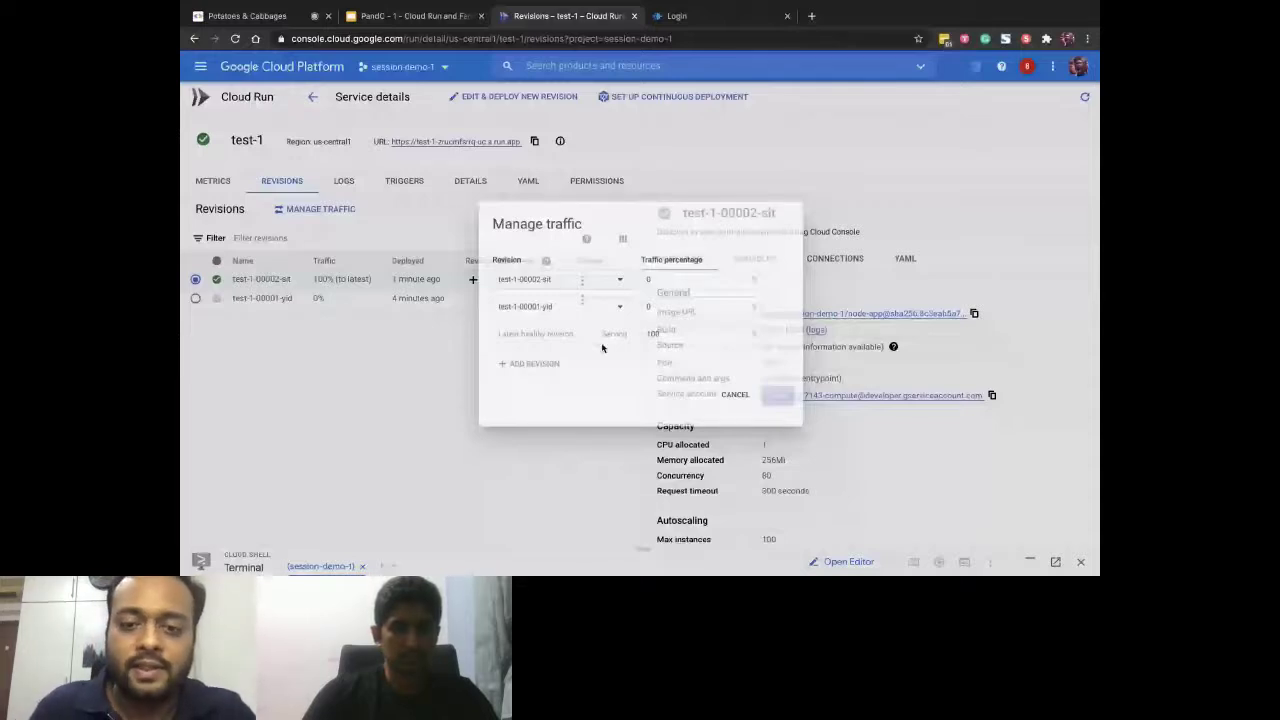
# Give test-1-00002-sit 10% of traffic, leaving 90% on test-1-00001-yid, and save
pyautogui.click(700, 276)
pyautogui.write('10')
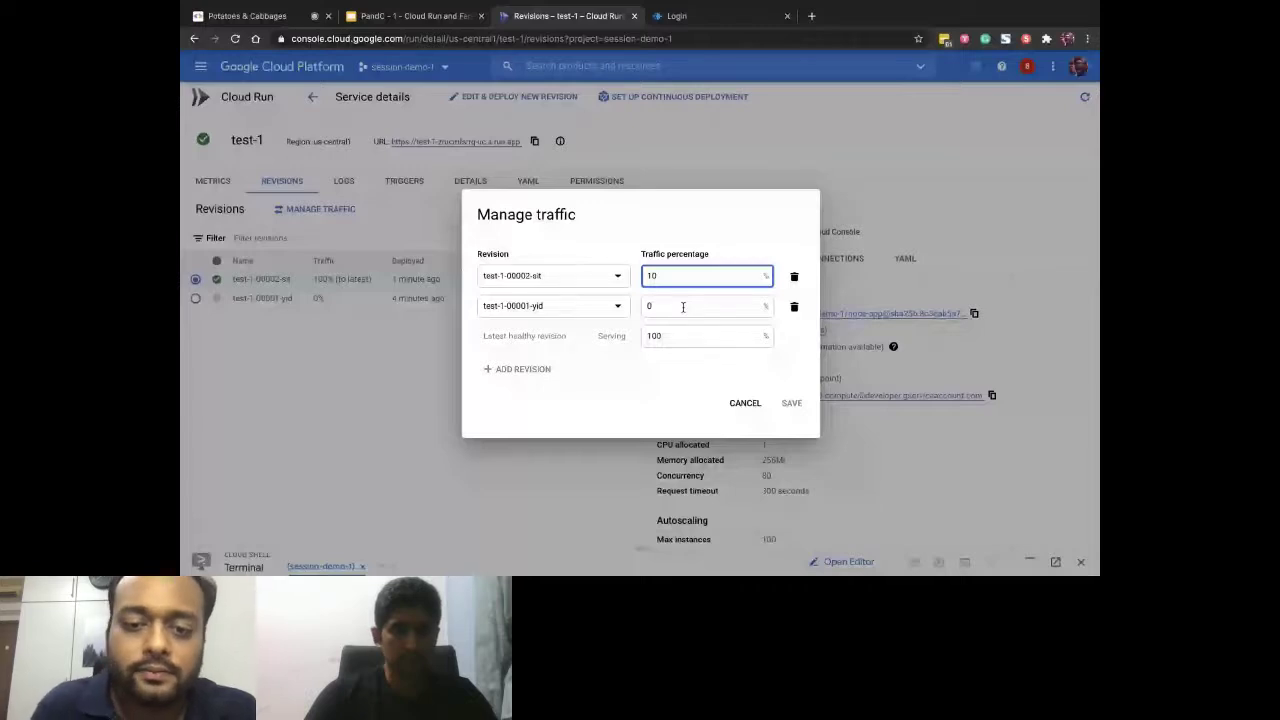
pyautogui.click(745, 403)
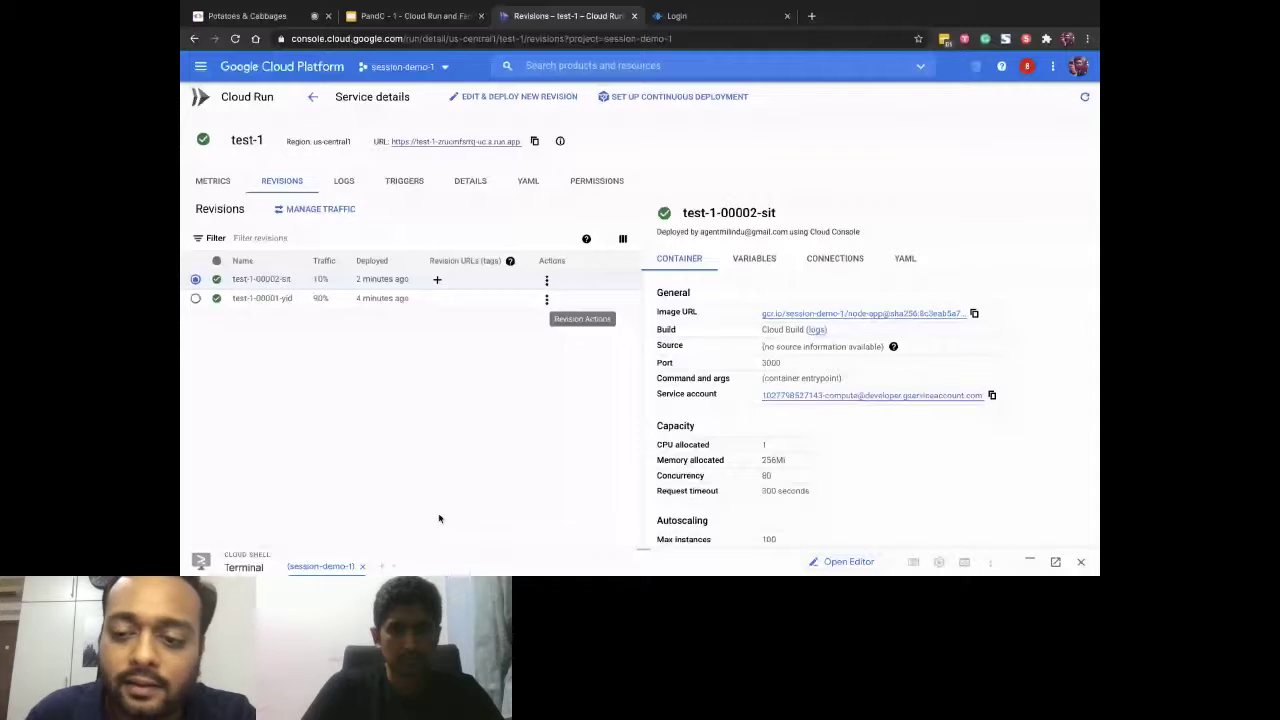
# Go back to test-1's metrics charts, showing 13.333ms/s billable container instance time
pyautogui.hotkey('alt', 'Left')
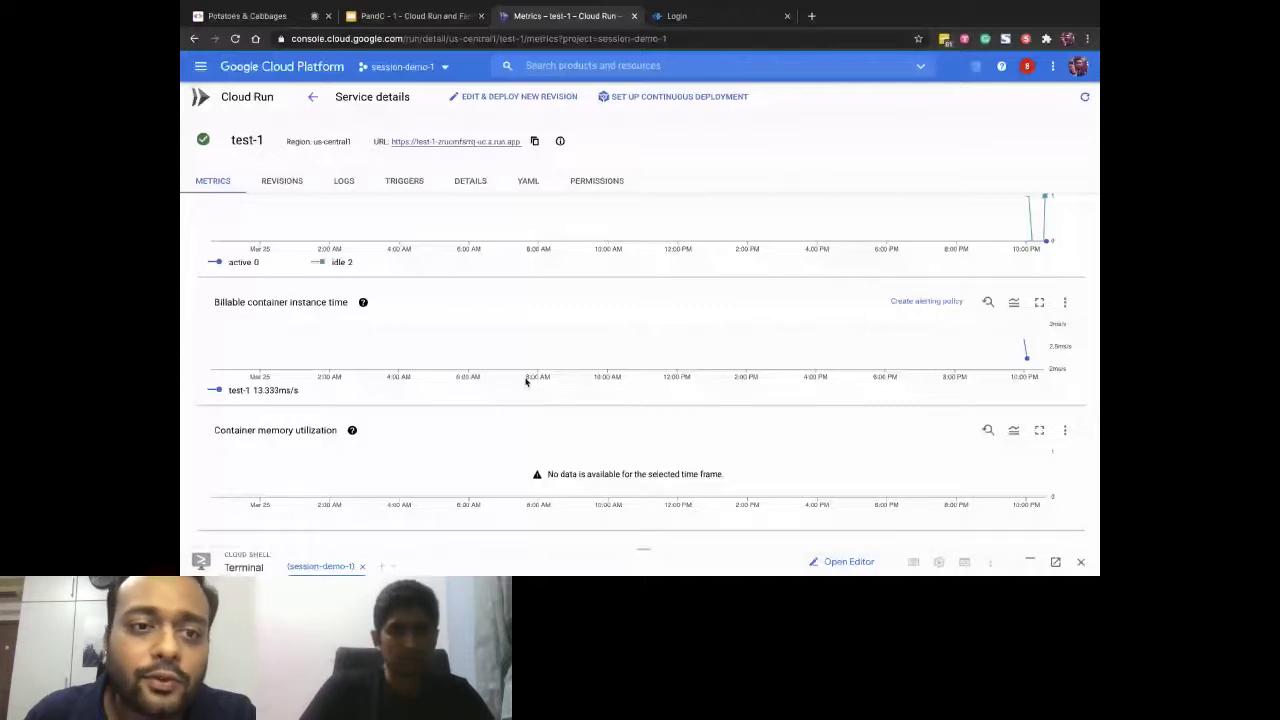
# Go back to the Cloud Run Services list showing test-1 in us-central1
pyautogui.hotkey('alt', 'Left')
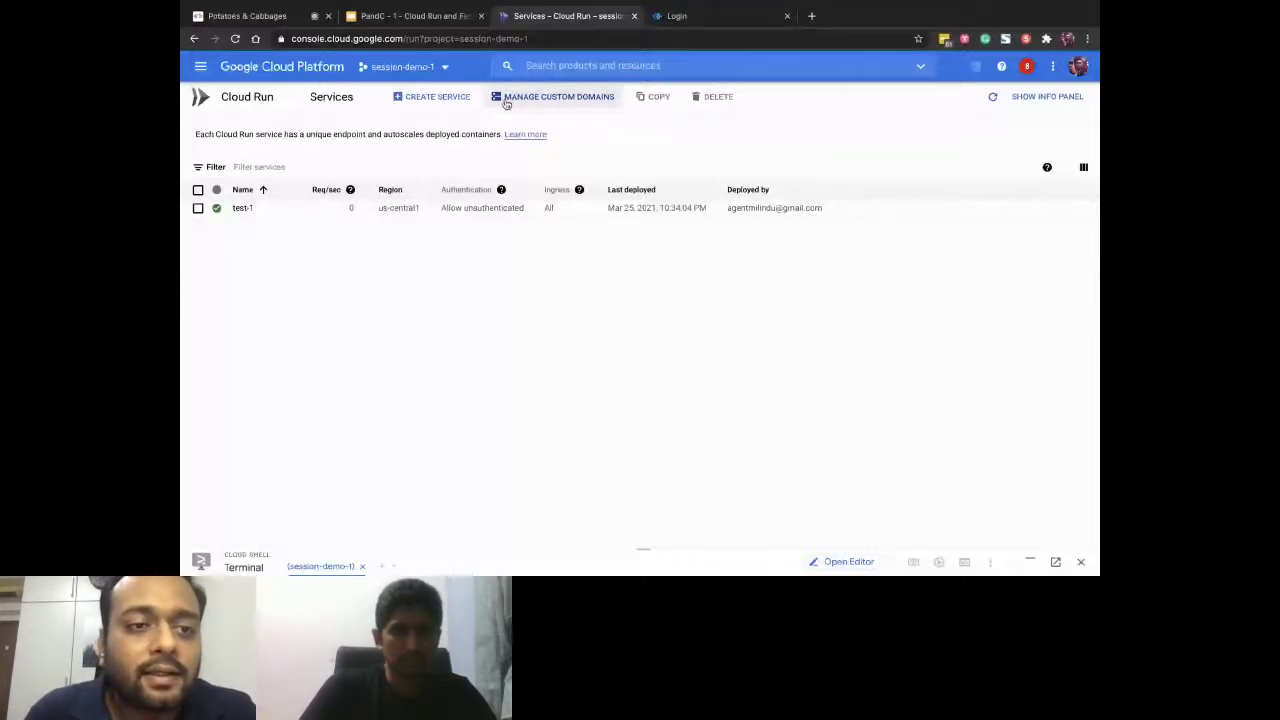
# Switch to the tab with test-1's deployed Login page at its run.app URL
pyautogui.hotkey('ctrl', 'Tab')
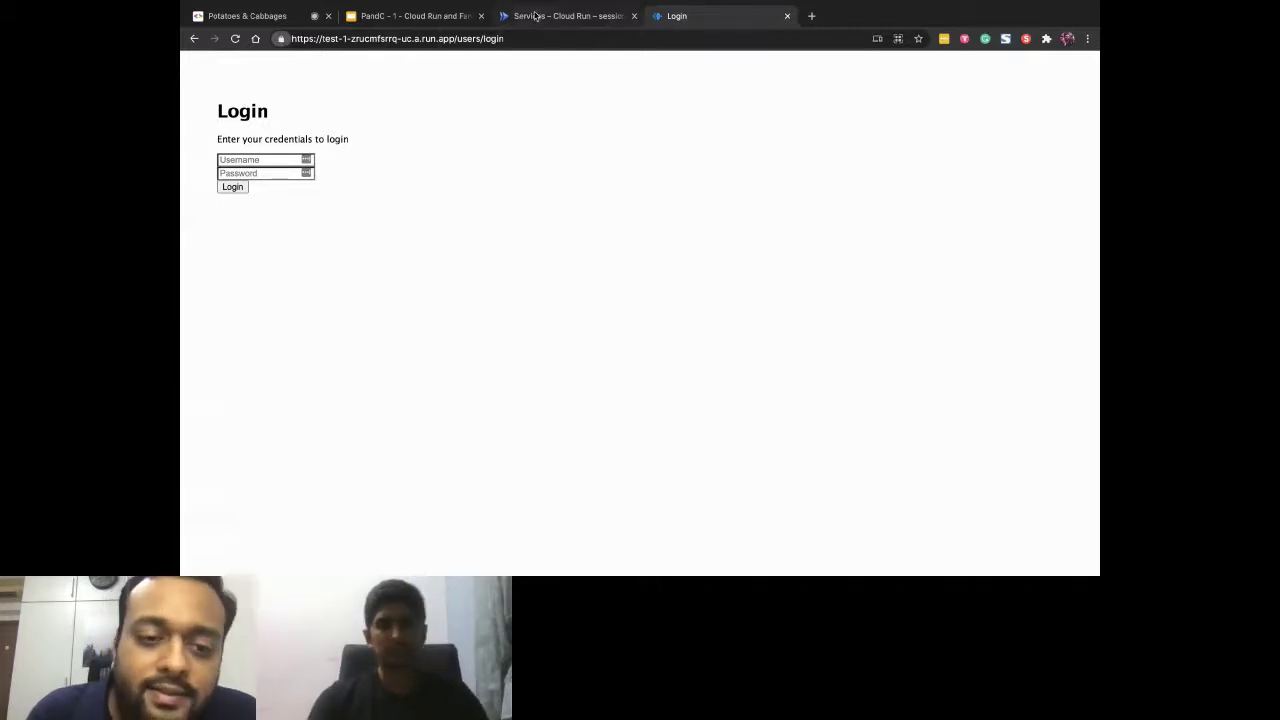
# Return to the Services – Cloud Run tab with its idle Cloud Shell terminal
pyautogui.click(535, 15)
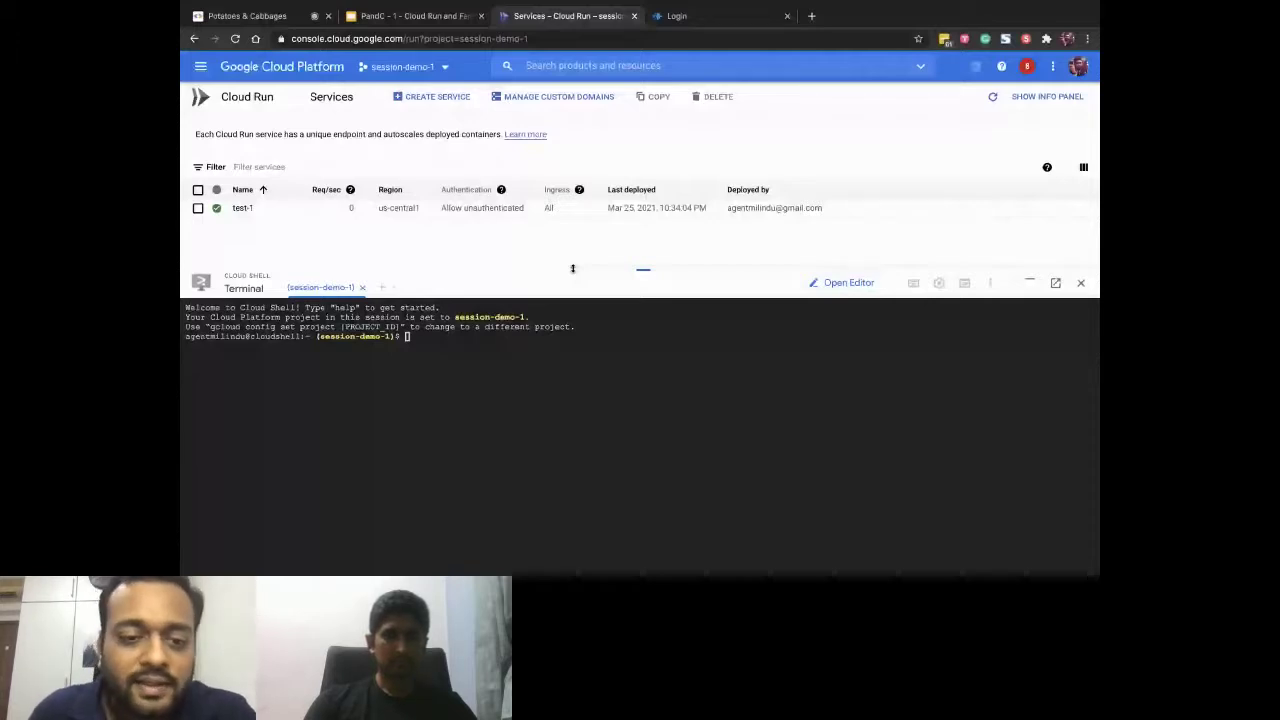
# In Cloud Shell, run ls, cd into simple-Node.js-app, and recall the gcloud builds submit command
pyautogui.click(549, 393)
pyautogui.write('git push -u origin2 main')
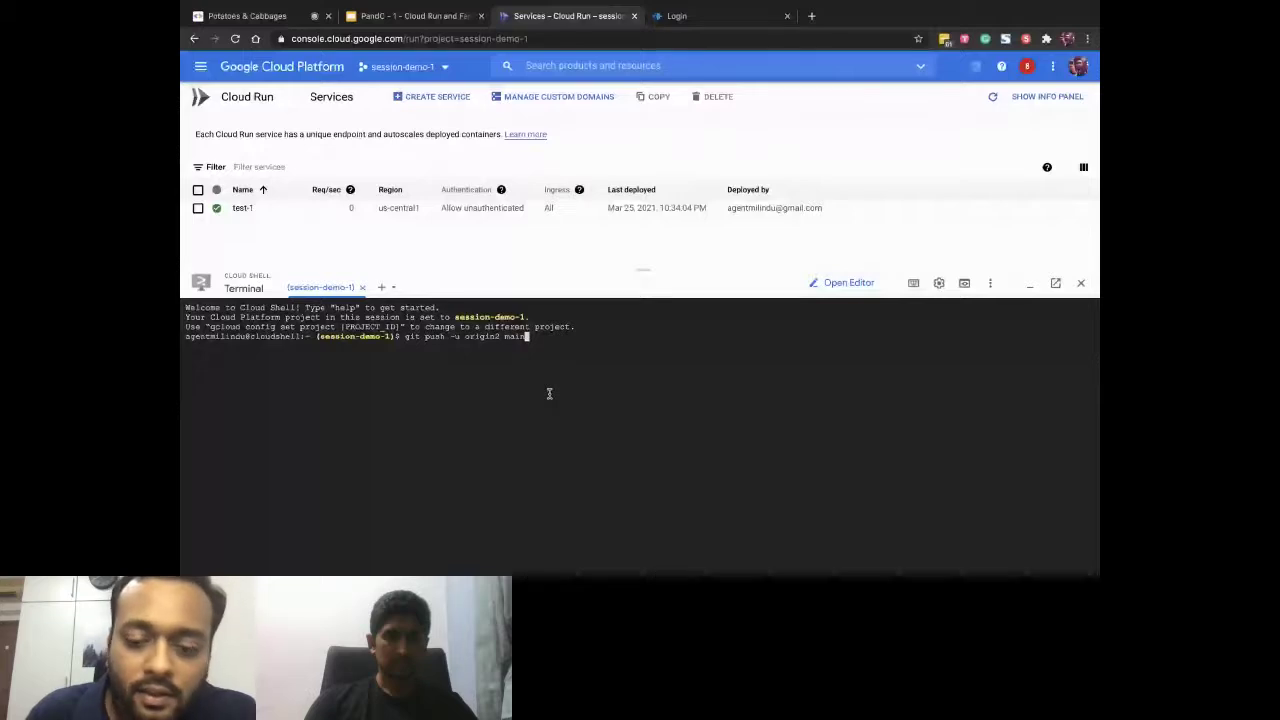
pyautogui.hotkey('ctrl', 'u')
pyautogui.write('c')
pyautogui.press('BackSpace')
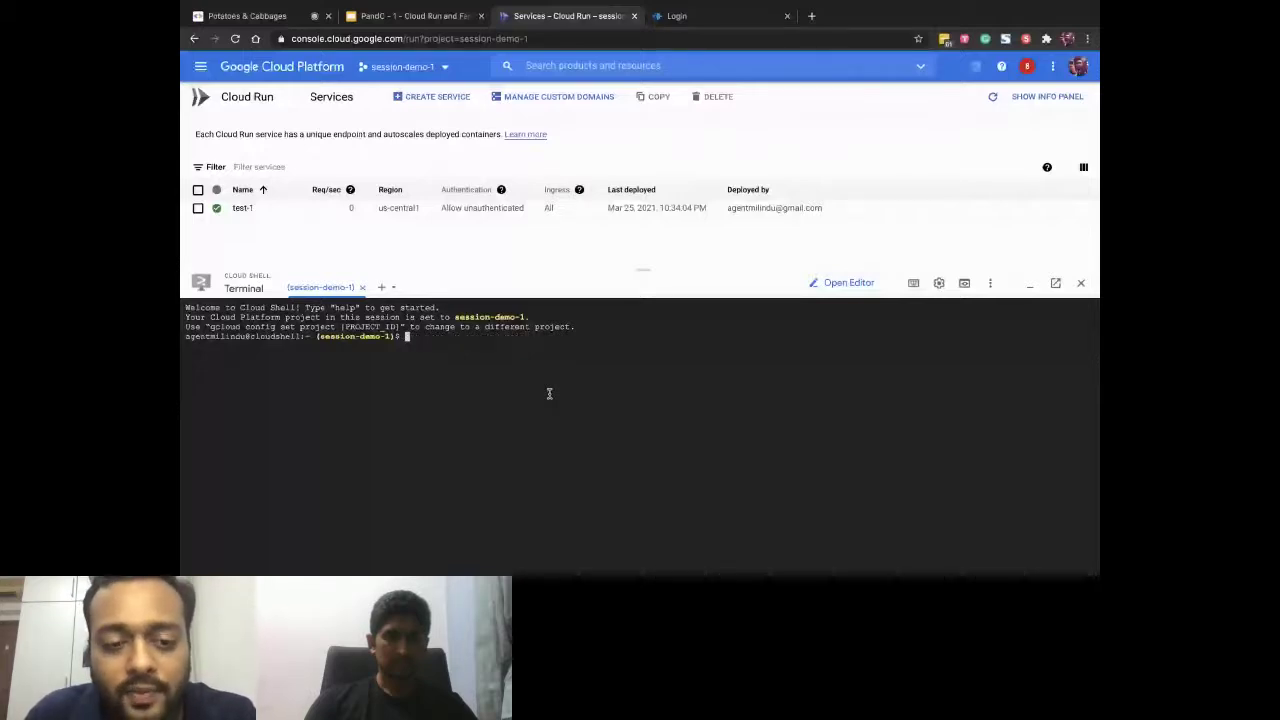
pyautogui.write('ls')
pyautogui.press('Return')
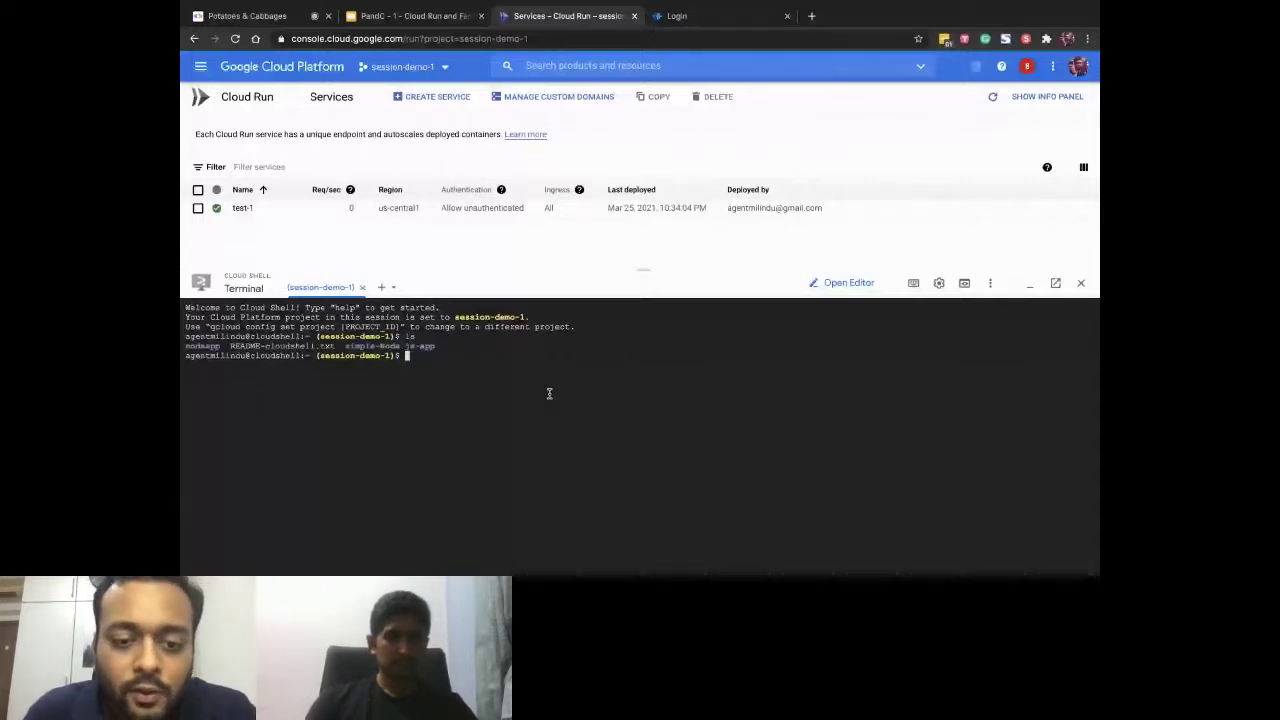
pyautogui.write('cd simple-Node.js-app/ git remote add origin2 https://github.com/agentmilindu/sample-Node-js-app.git')
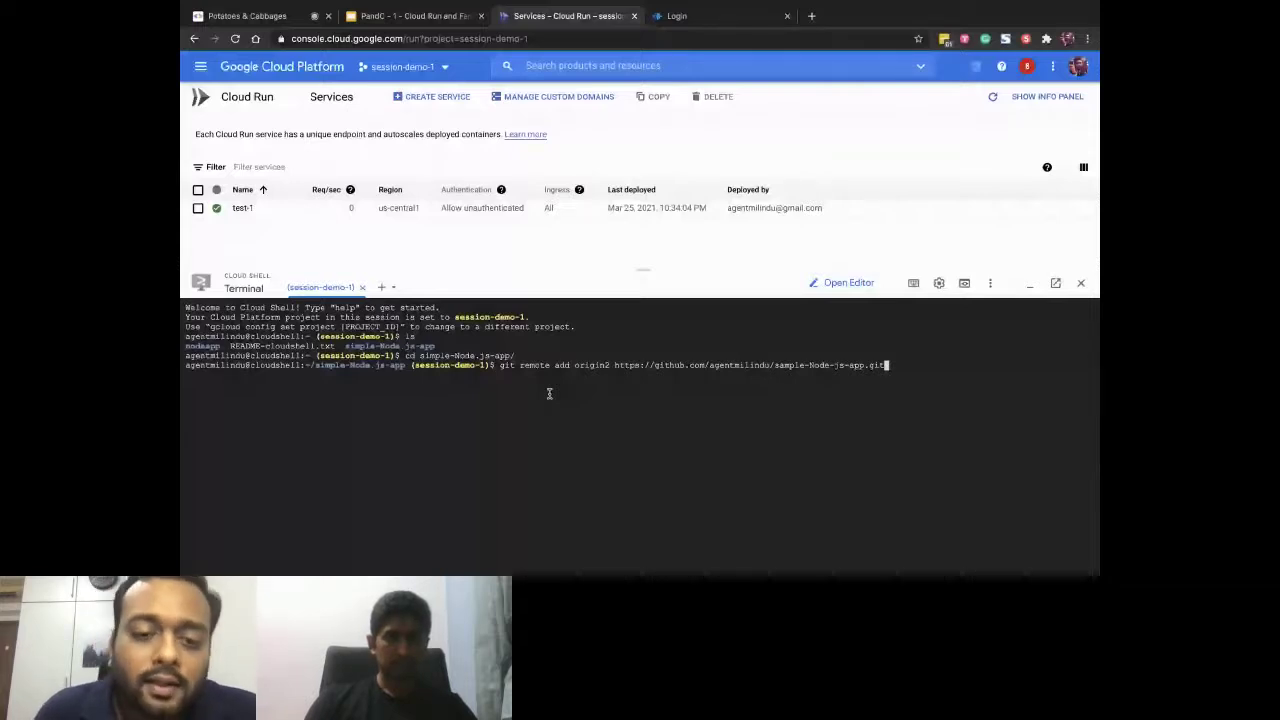
pyautogui.hotkey('ctrl', 'u')
pyautogui.write('gcloud builds submit --tag gcr.io/session-demo-1/node-app')
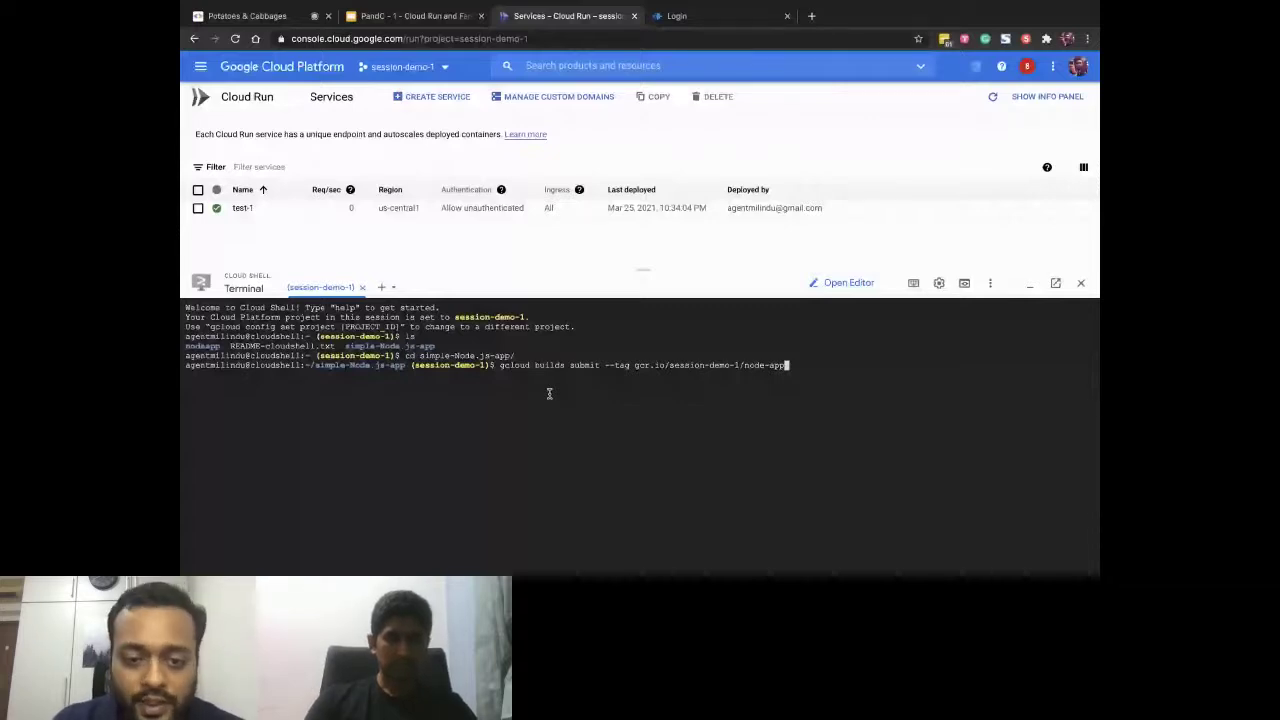
# Select 'node-app' in the pending gcloud builds submit --tag gcr.io/session-demo-1/node-app command
pyautogui.doubleClick(744, 365)
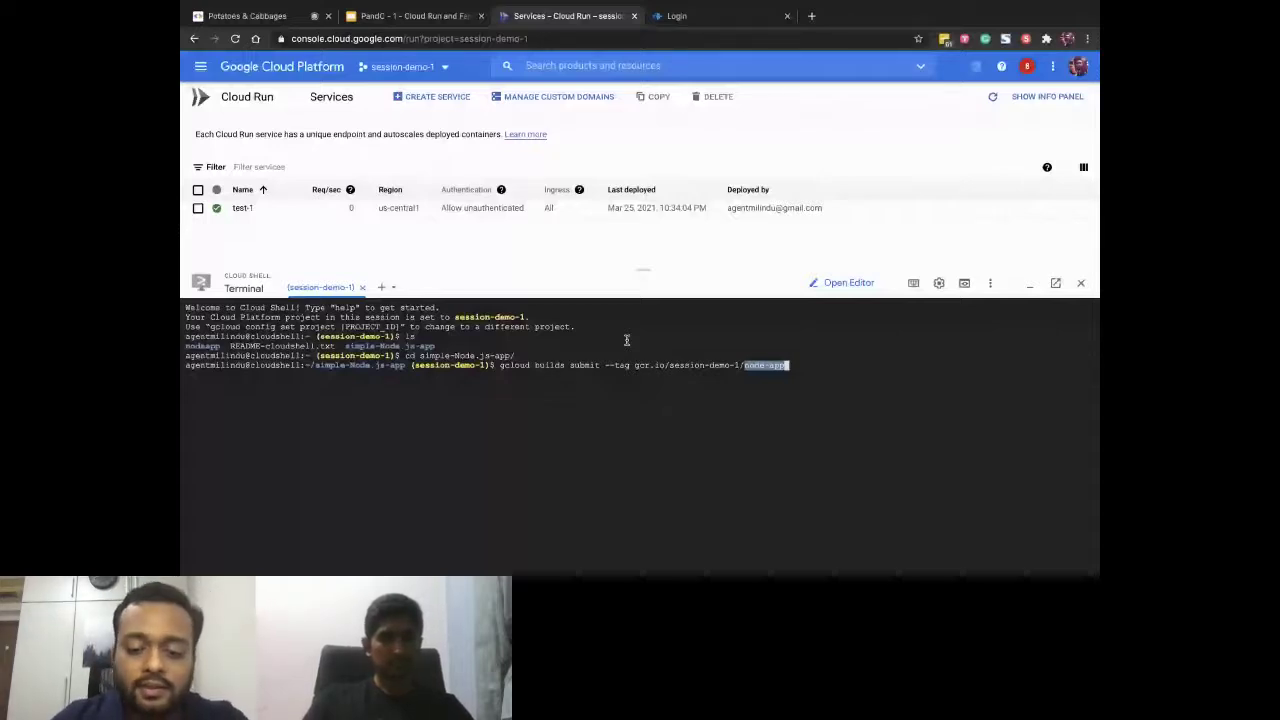
# Create service test-2 with continuous deployment from a repository and begin its Cloud Build setup
pyautogui.click(431, 96)
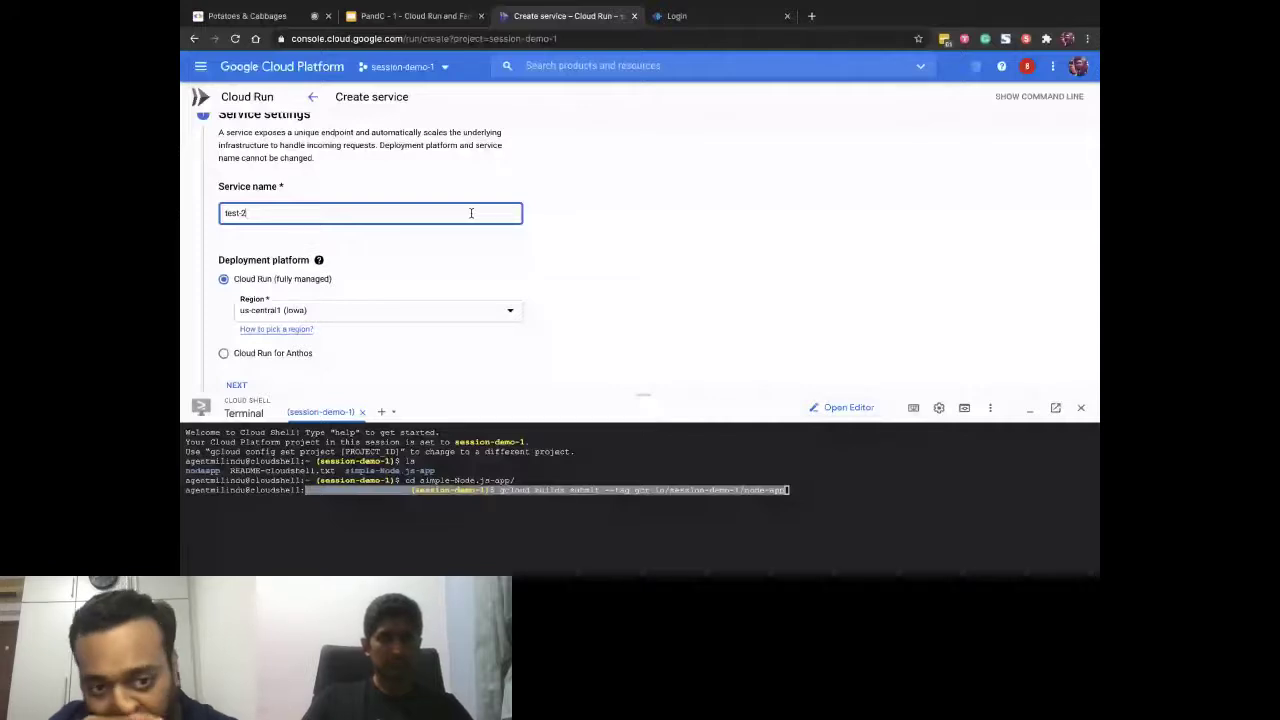
pyautogui.press('Return')
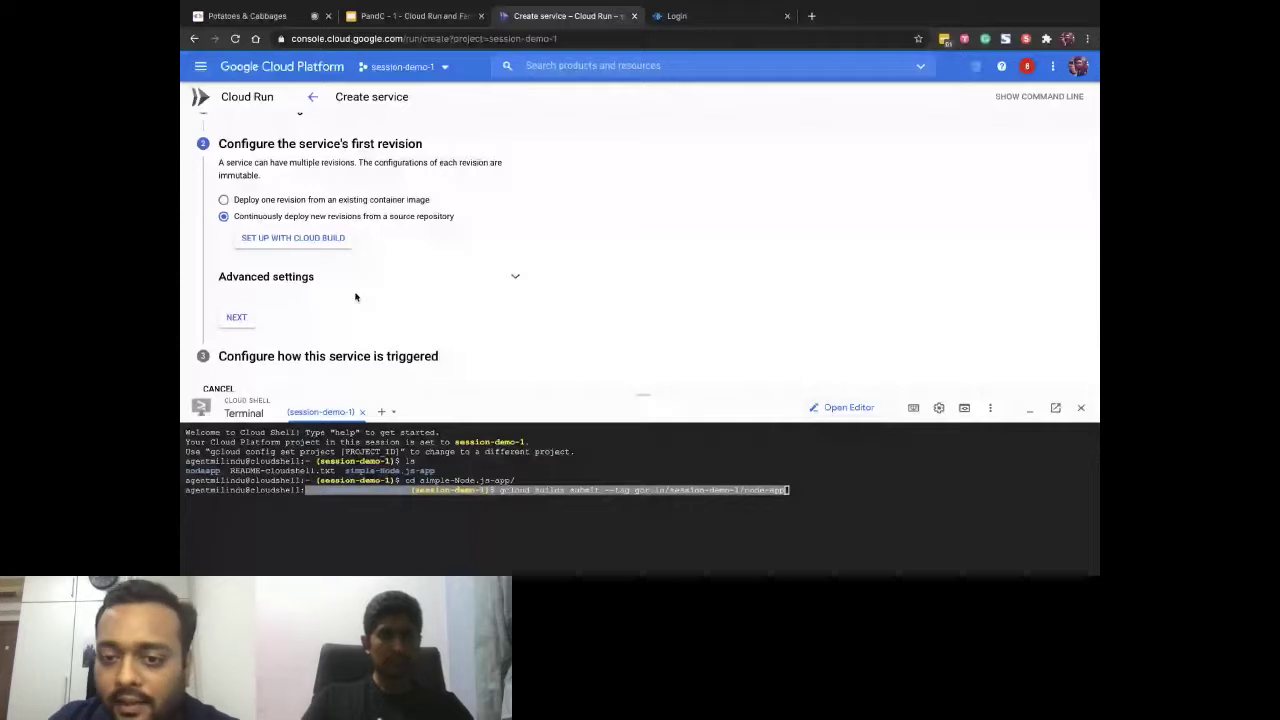
pyautogui.click(293, 237)
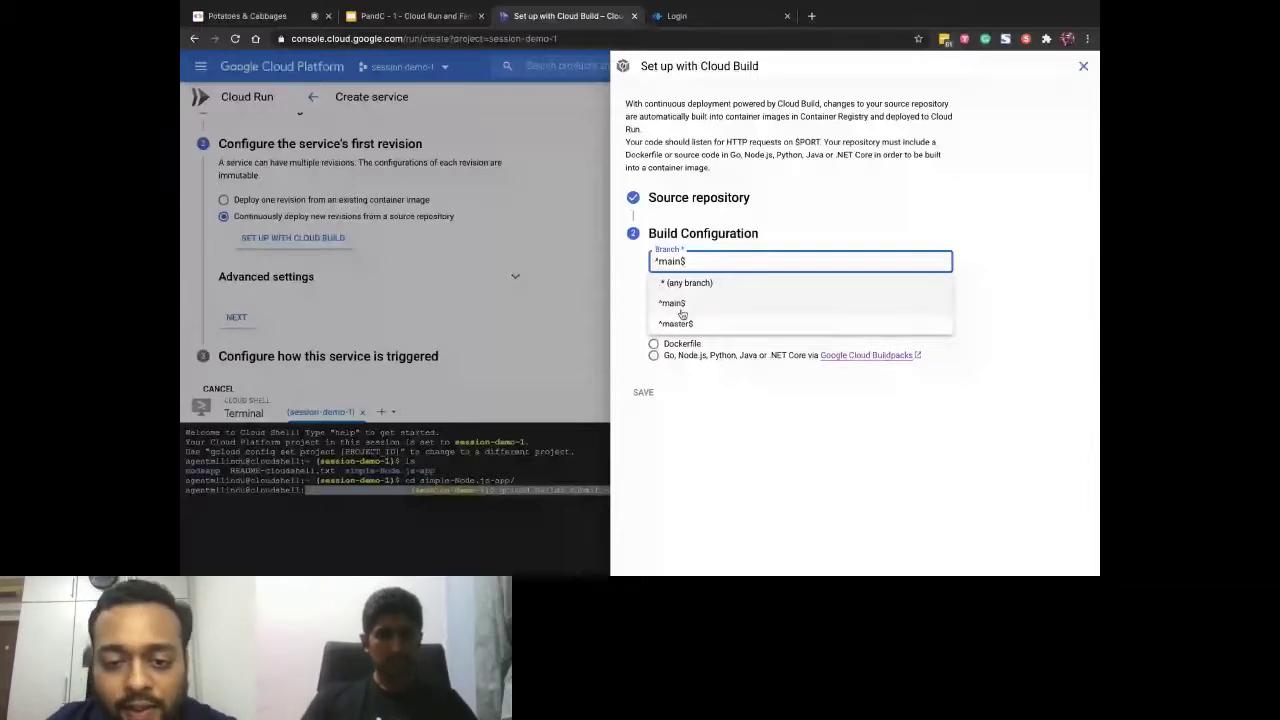
# Have Cloud Build match branch ^main$ and build from the Dockerfile at /Dockerfile
pyautogui.click(681, 309)
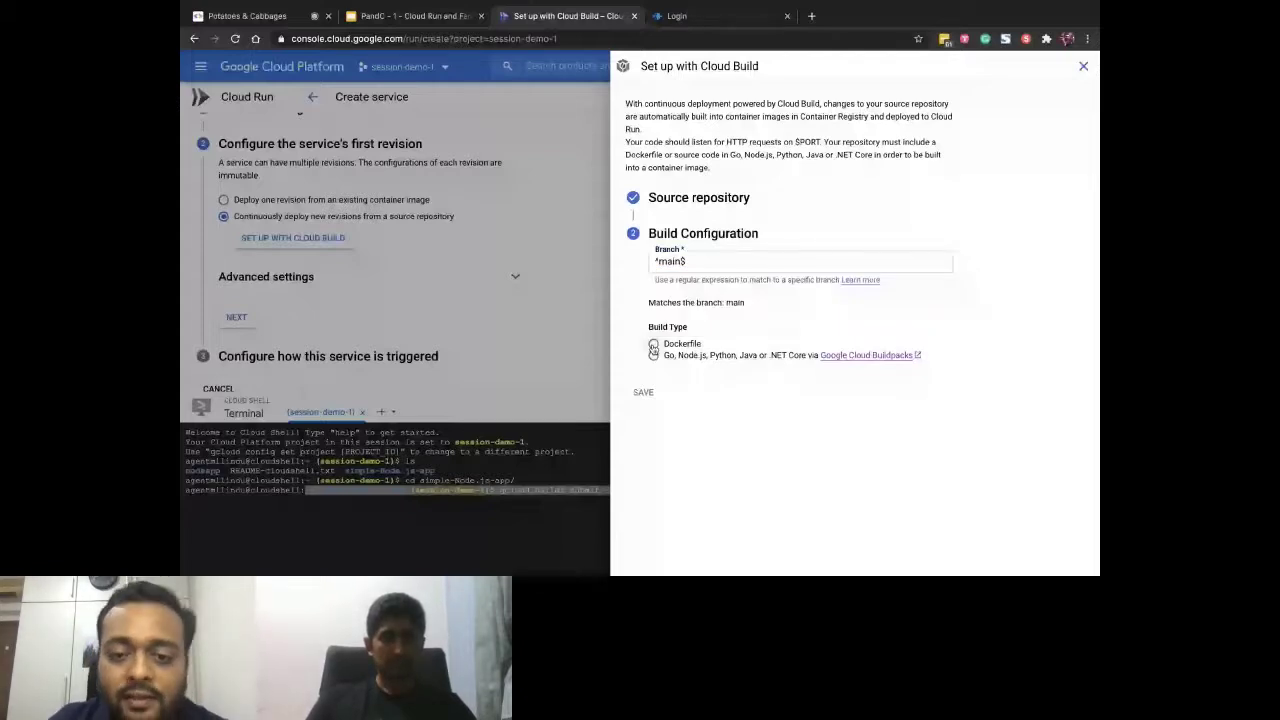
pyautogui.click(653, 345)
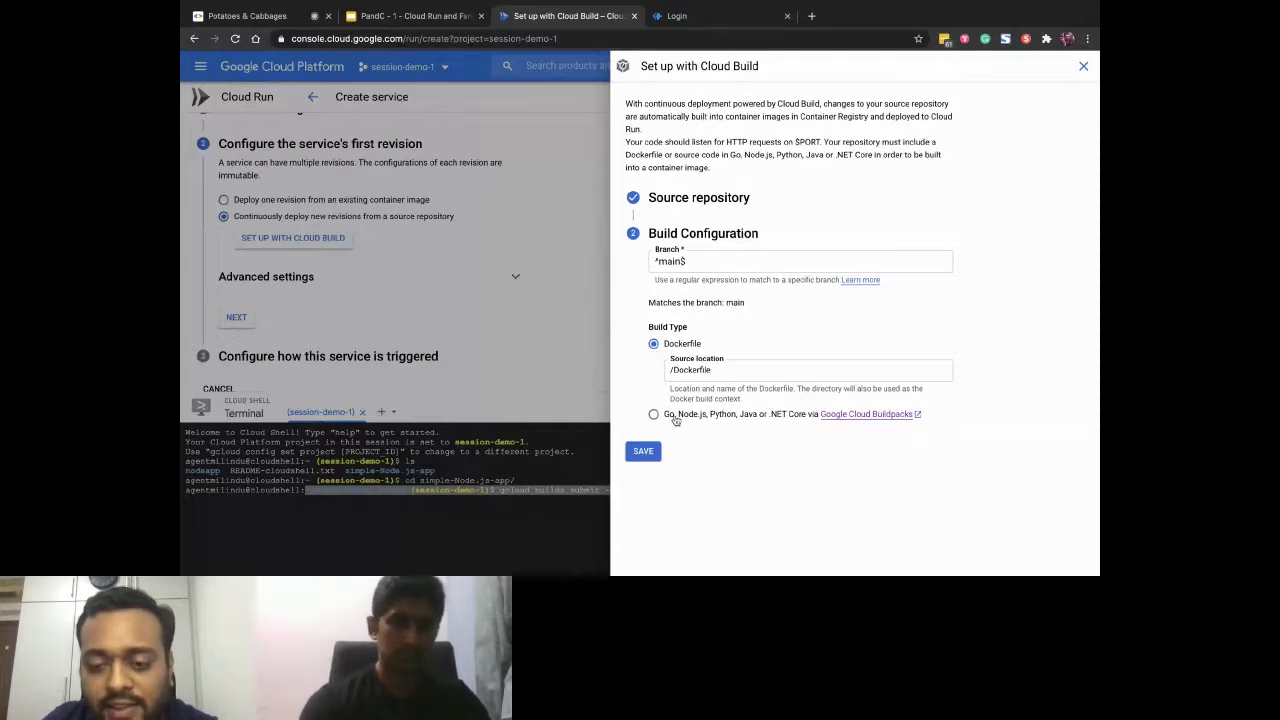
# Choose the language buildpacks build type, then switch to the Potatoes & Cabbages event tab
pyautogui.click(675, 416)
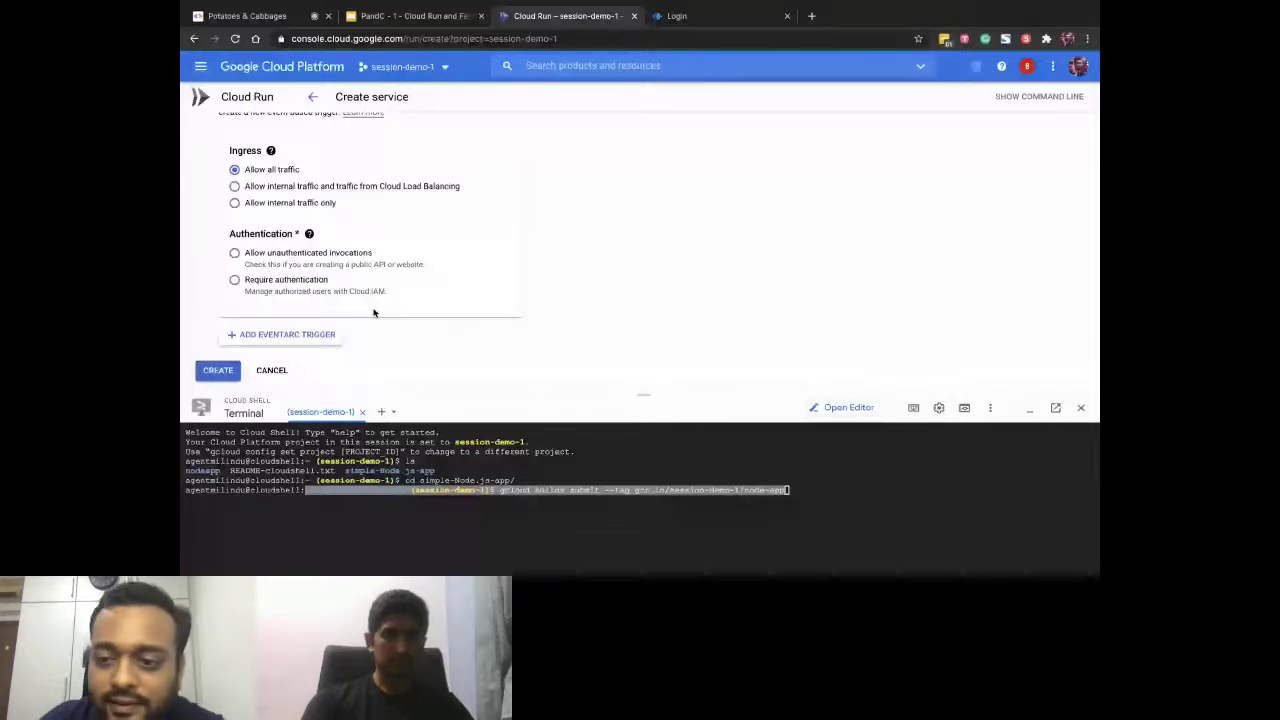
pyautogui.hotkey('ctrl', '1')
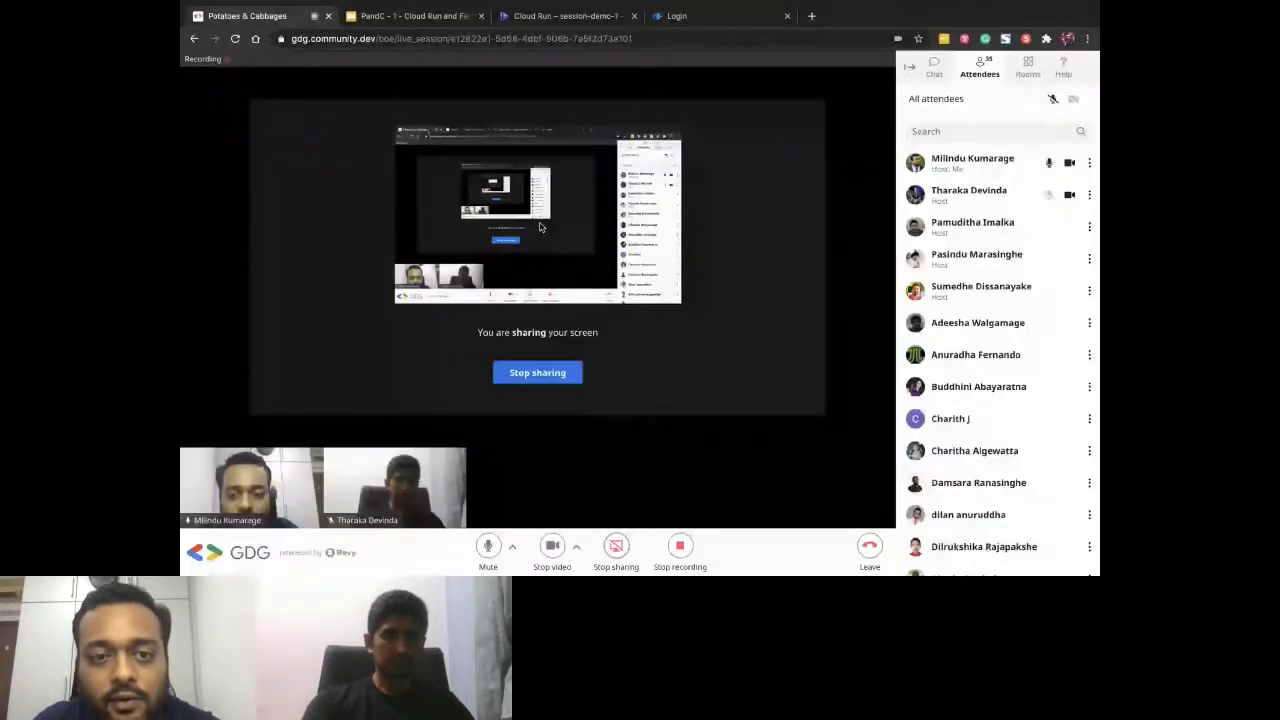
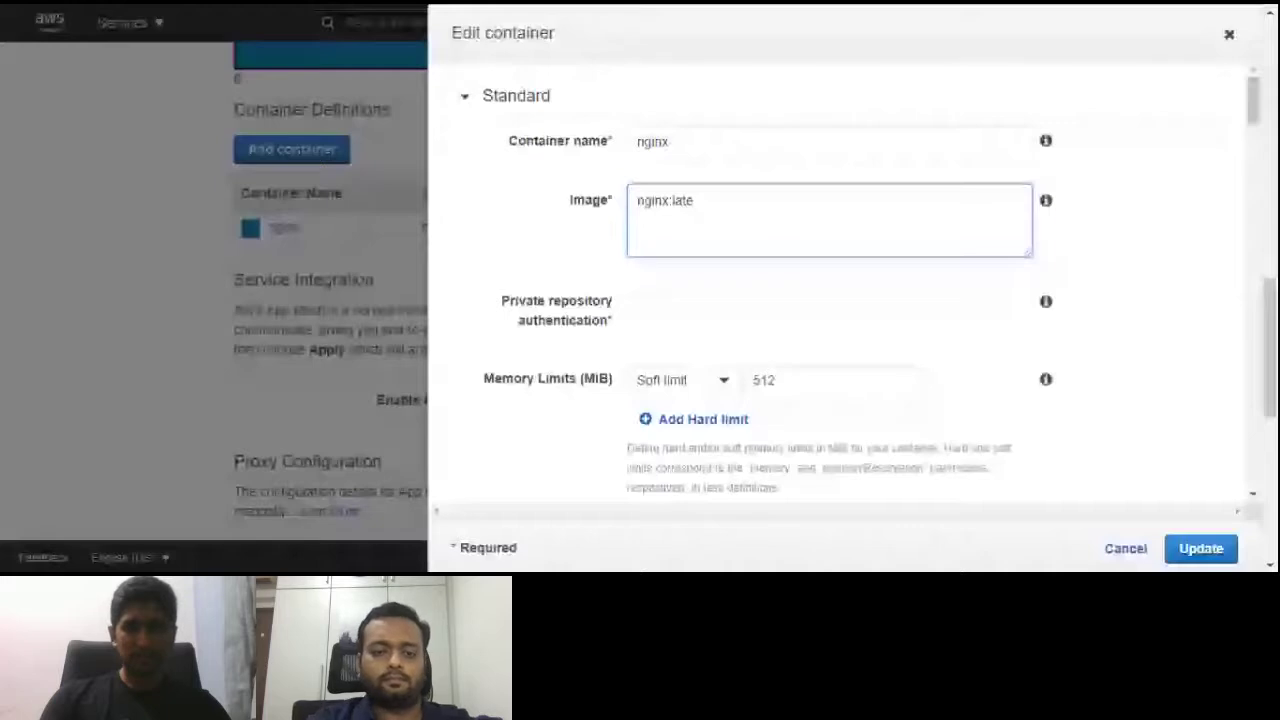
# Change the nginx container image to nginx:10 and enter TEST_VARIABLE as an environment variable key
pyautogui.press('BackSpace')
pyautogui.press('BackSpace')
pyautogui.press('BackSpace')
pyautogui.press('BackSpace')
pyautogui.write('10')
pyautogui.click(789, 294)
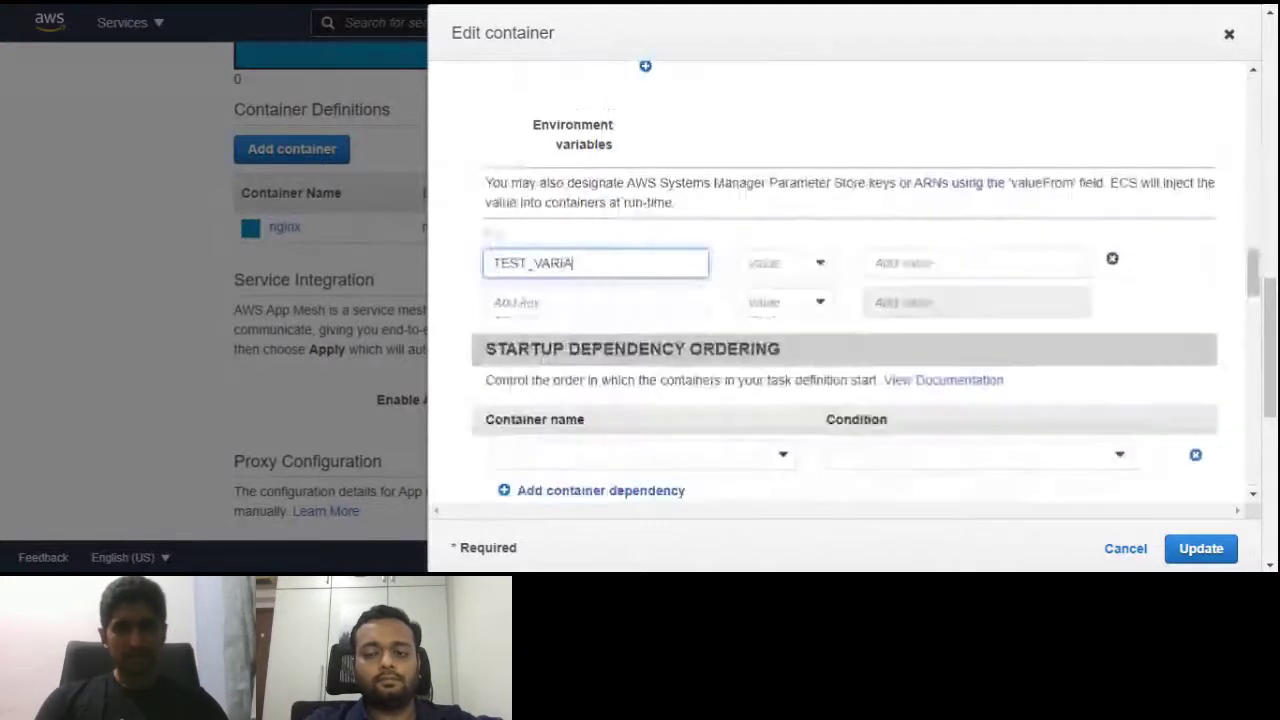
pyautogui.write('BLE')
pyautogui.press('Tab')
pyautogui.press('Tab')
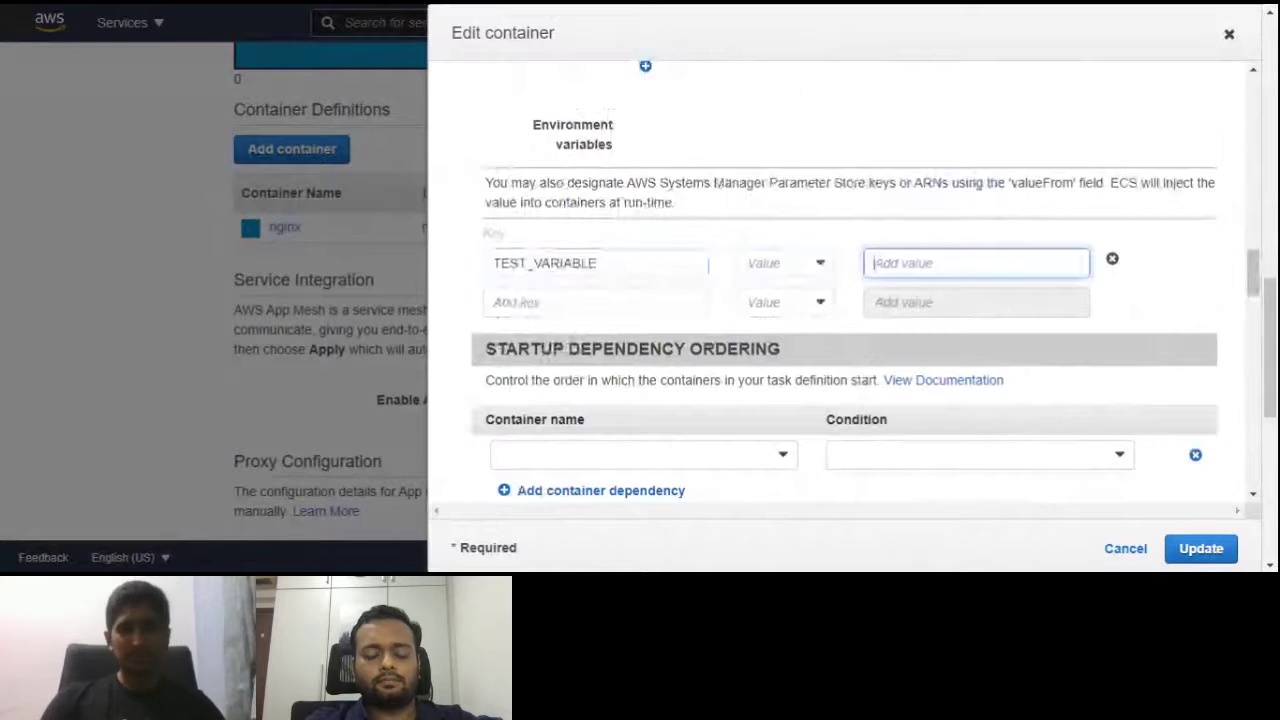
# Give TEST_VARIABLE the value test and add a DB_PASSWORD variable of type Value
pyautogui.write('test')
pyautogui.scroll(-1, 777, 240)
pyautogui.click(783, 233)
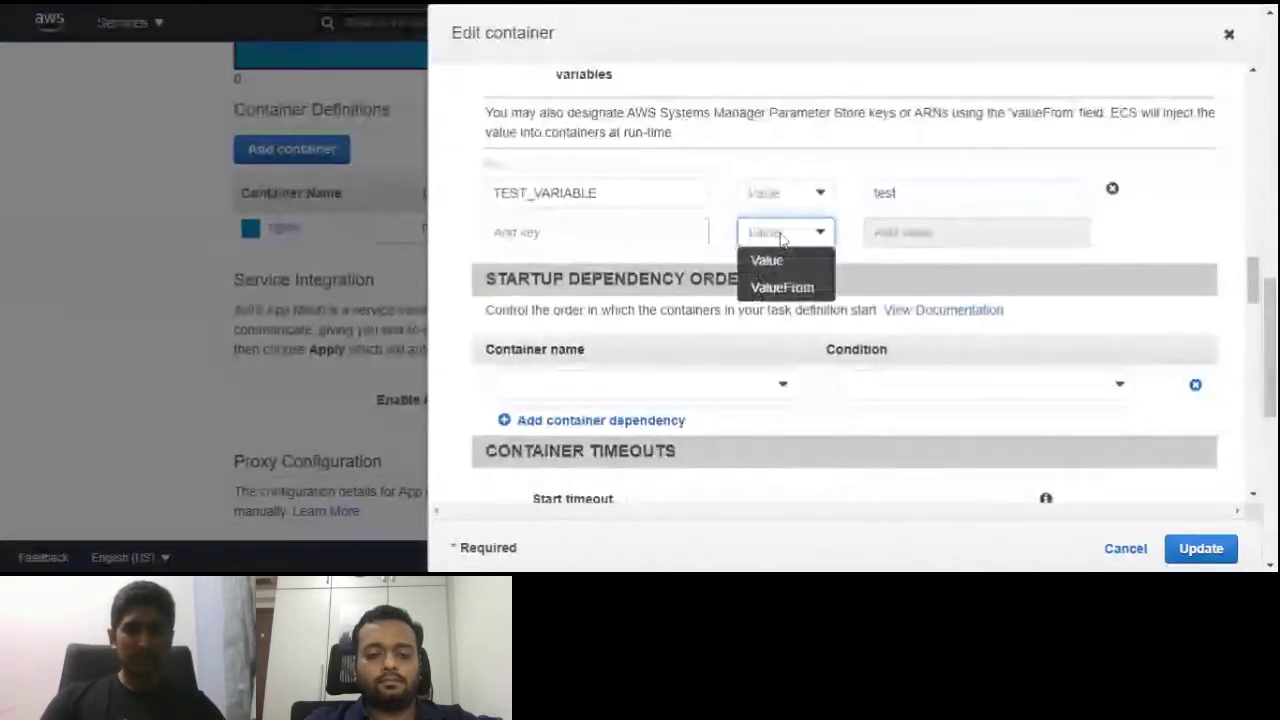
pyautogui.click(782, 287)
pyautogui.click(530, 235)
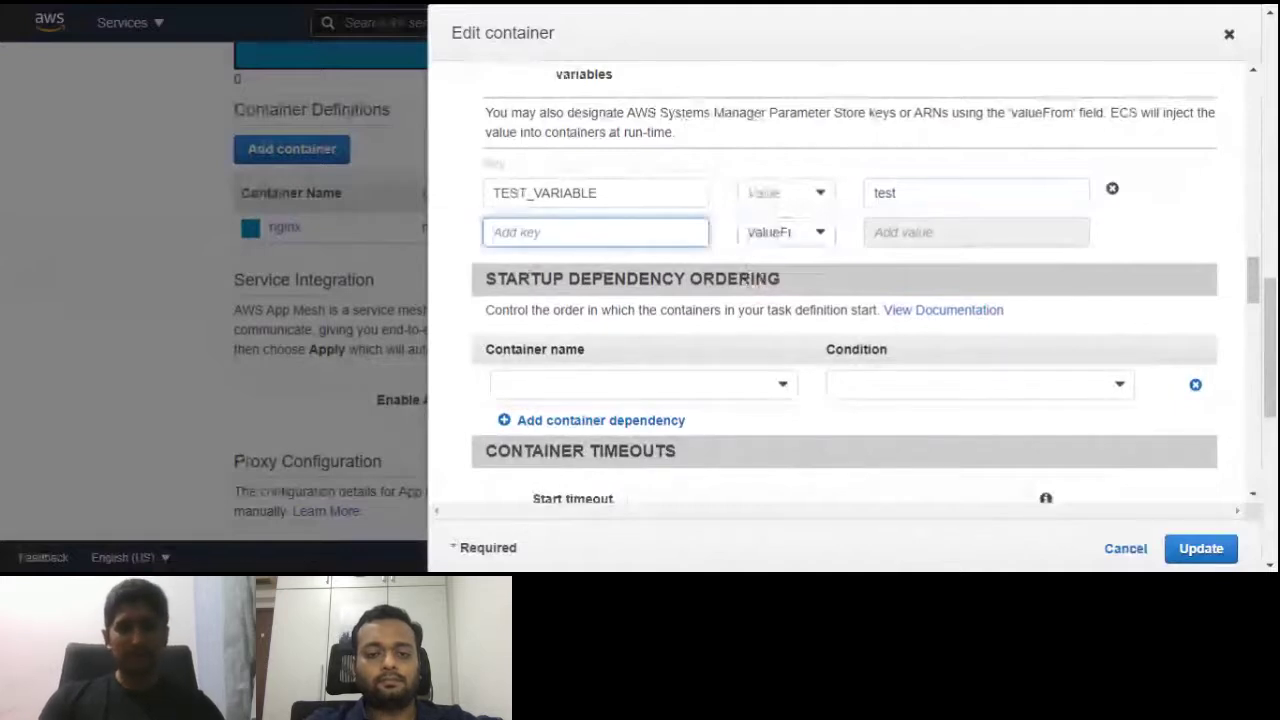
pyautogui.write('DB_PASSWORD')
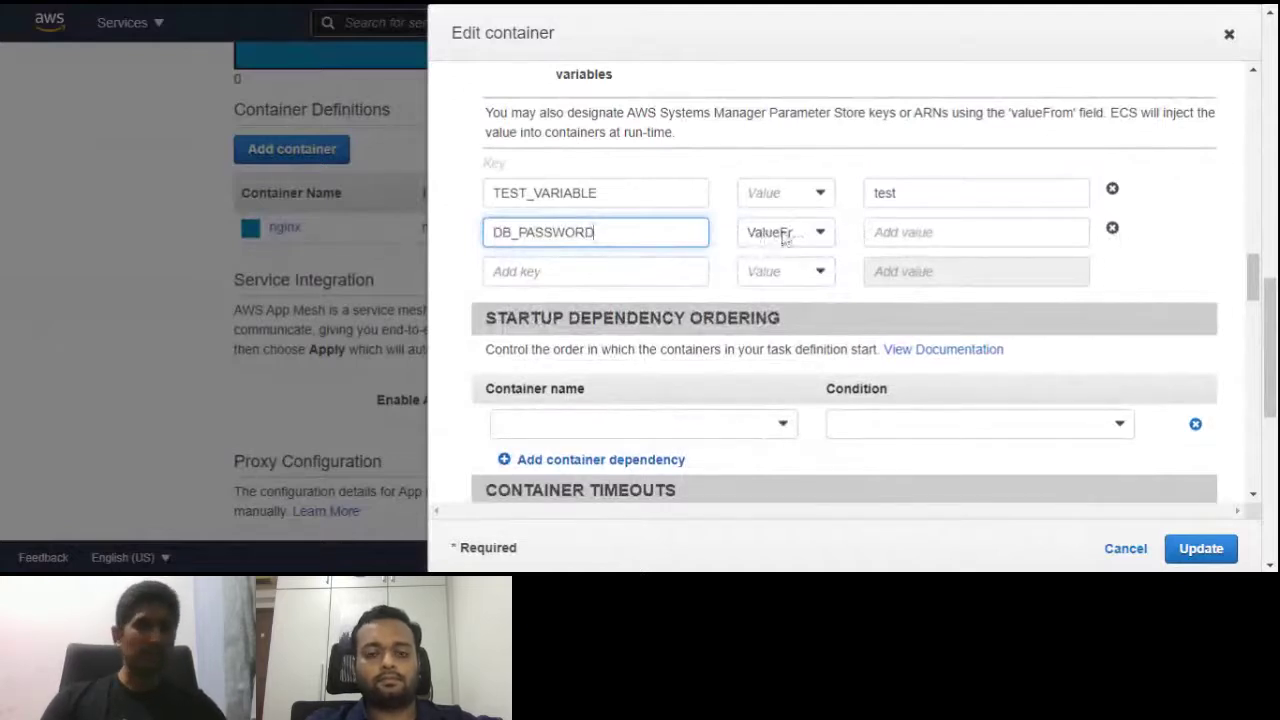
pyautogui.press('Tab')
pyautogui.press('Tab')
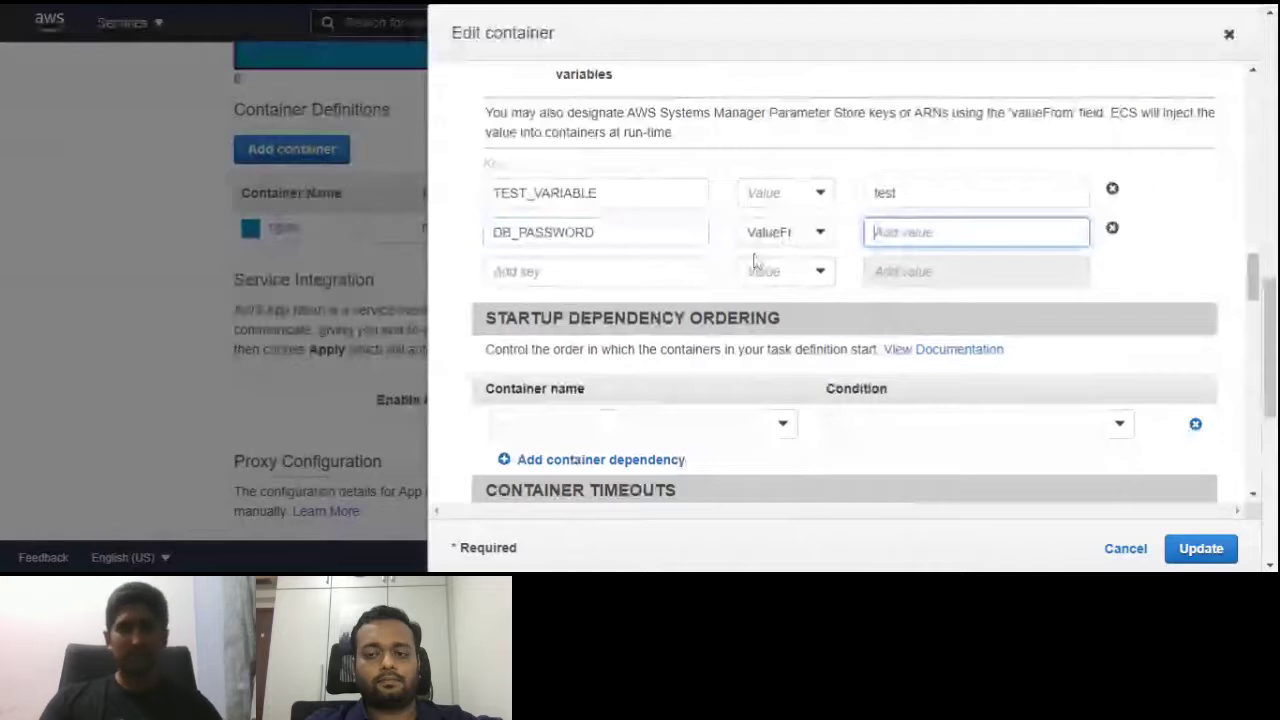
pyautogui.click(755, 260)
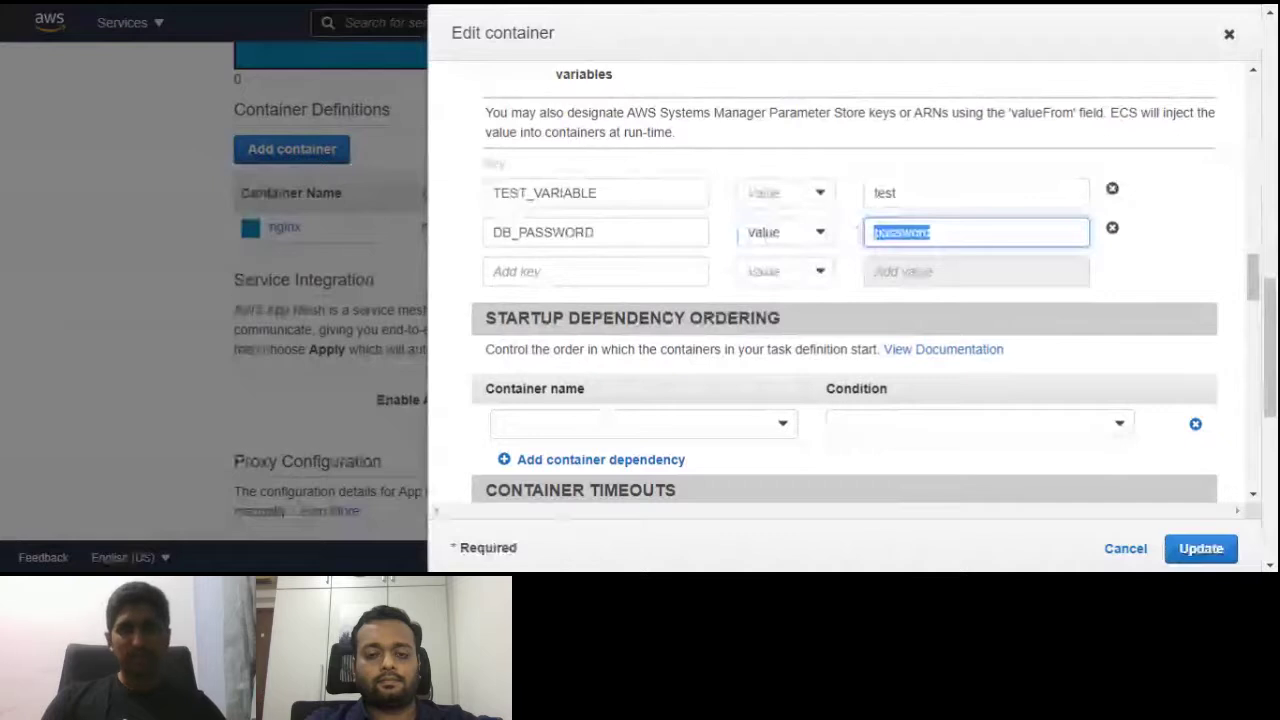
pyautogui.scroll(-2, 1258, 290)
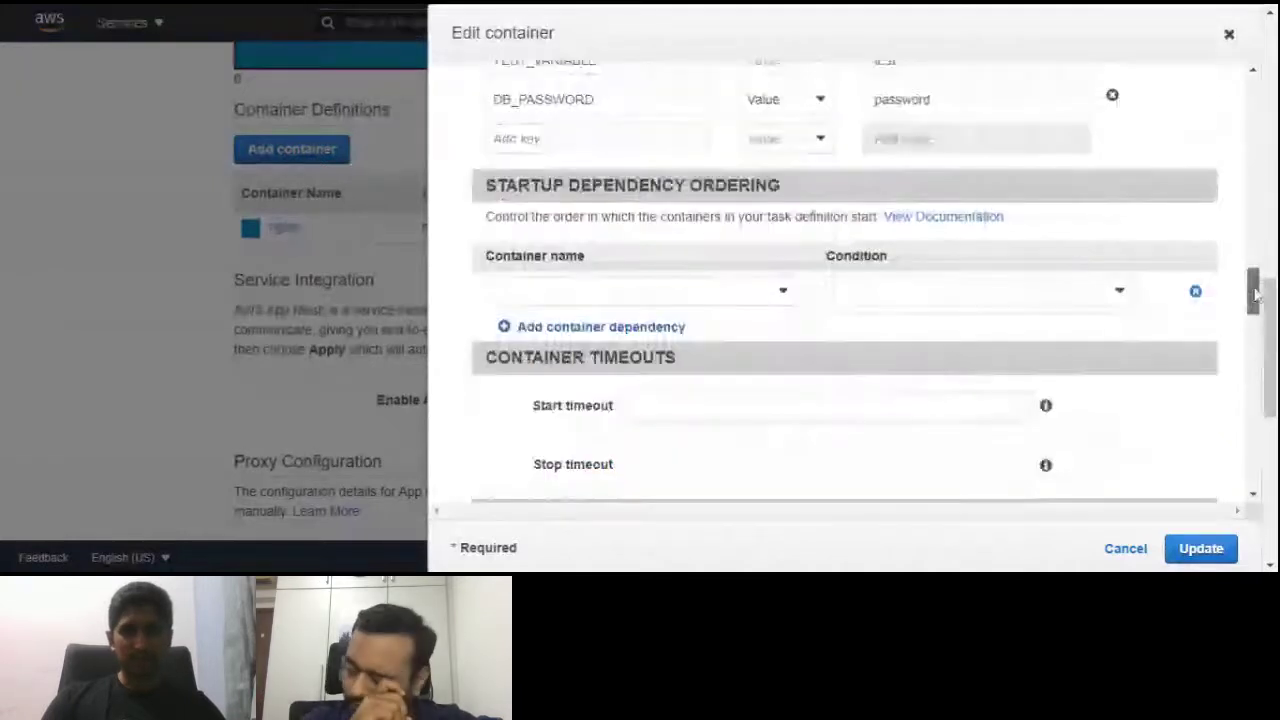
pyautogui.moveTo(1258, 290); pyautogui.dragTo(1260, 403)
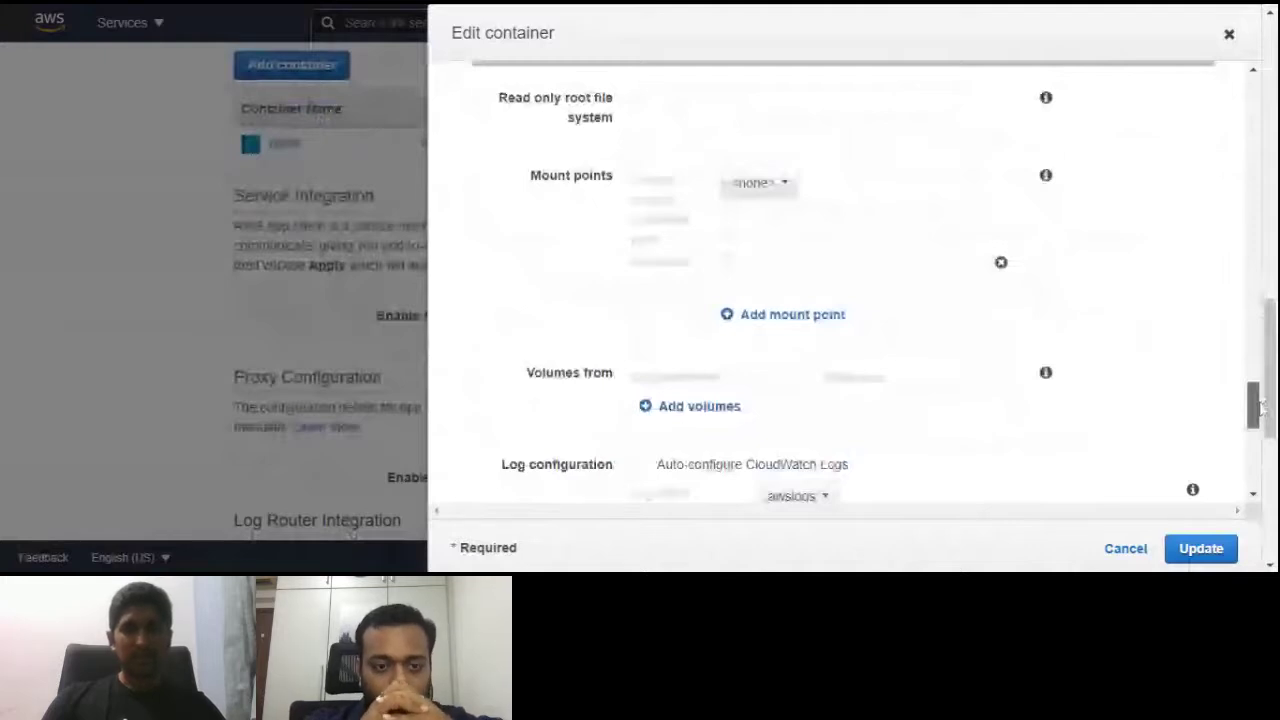
# Apply the container edits and create revision first-run-task-definition:3
pyautogui.press('Escape')
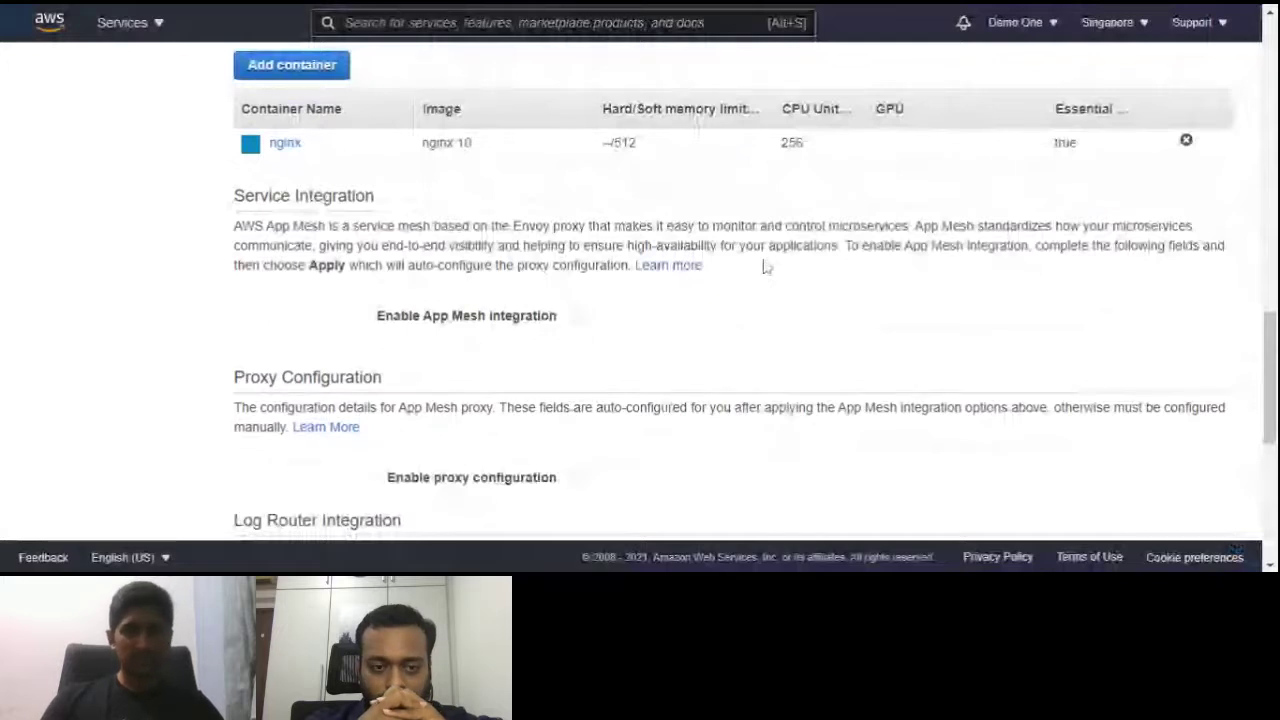
pyautogui.moveTo(1270, 378); pyautogui.dragTo(1273, 460)
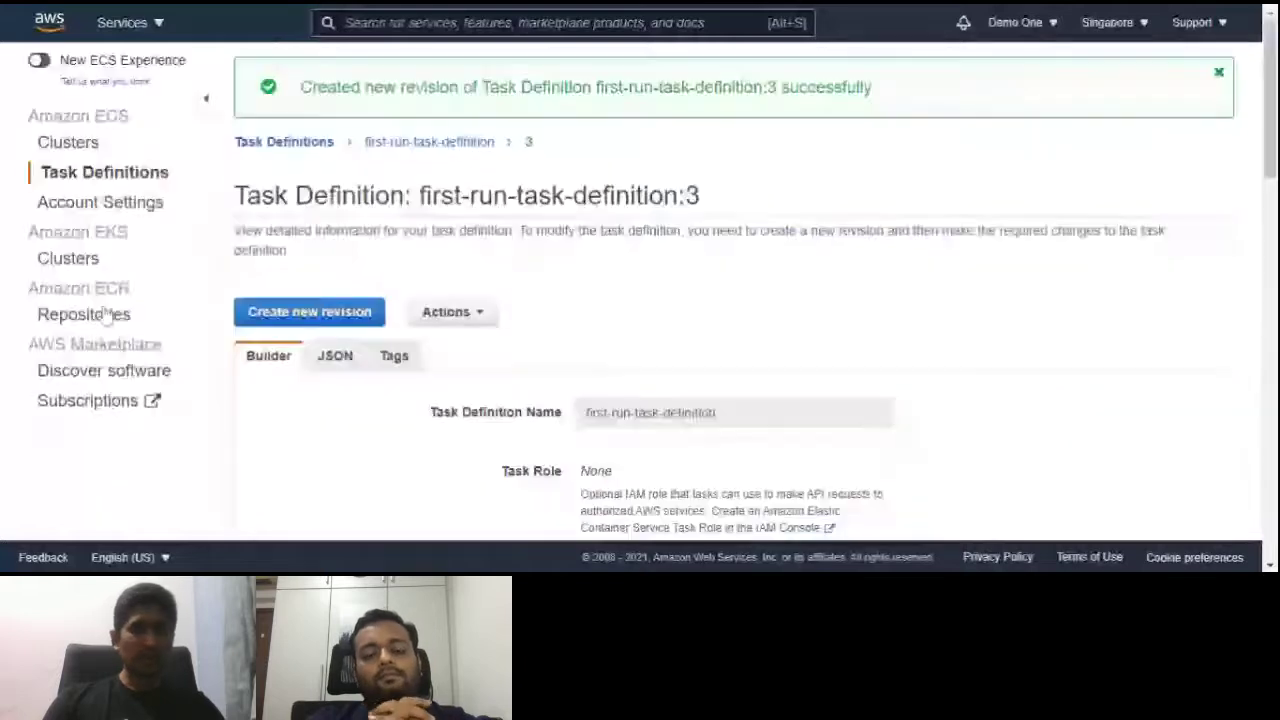
pyautogui.moveTo(700, 196); pyautogui.dragTo(432, 196)
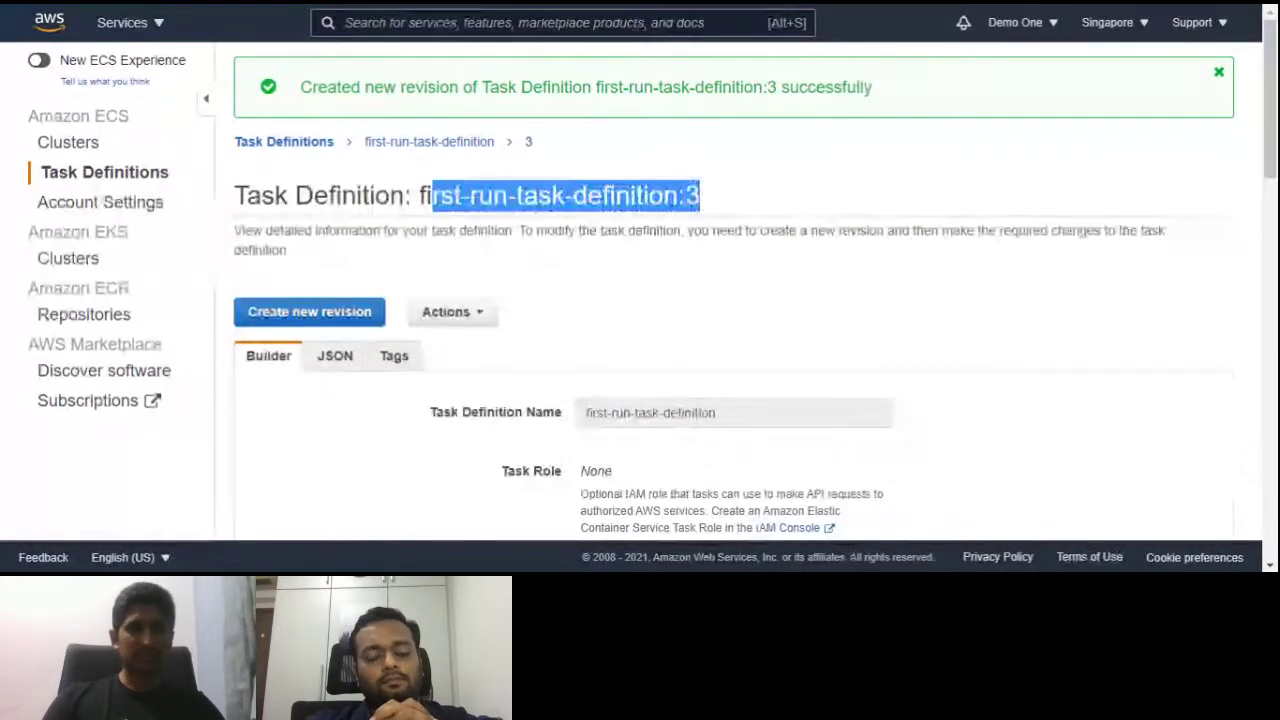
pyautogui.click(178, 150)
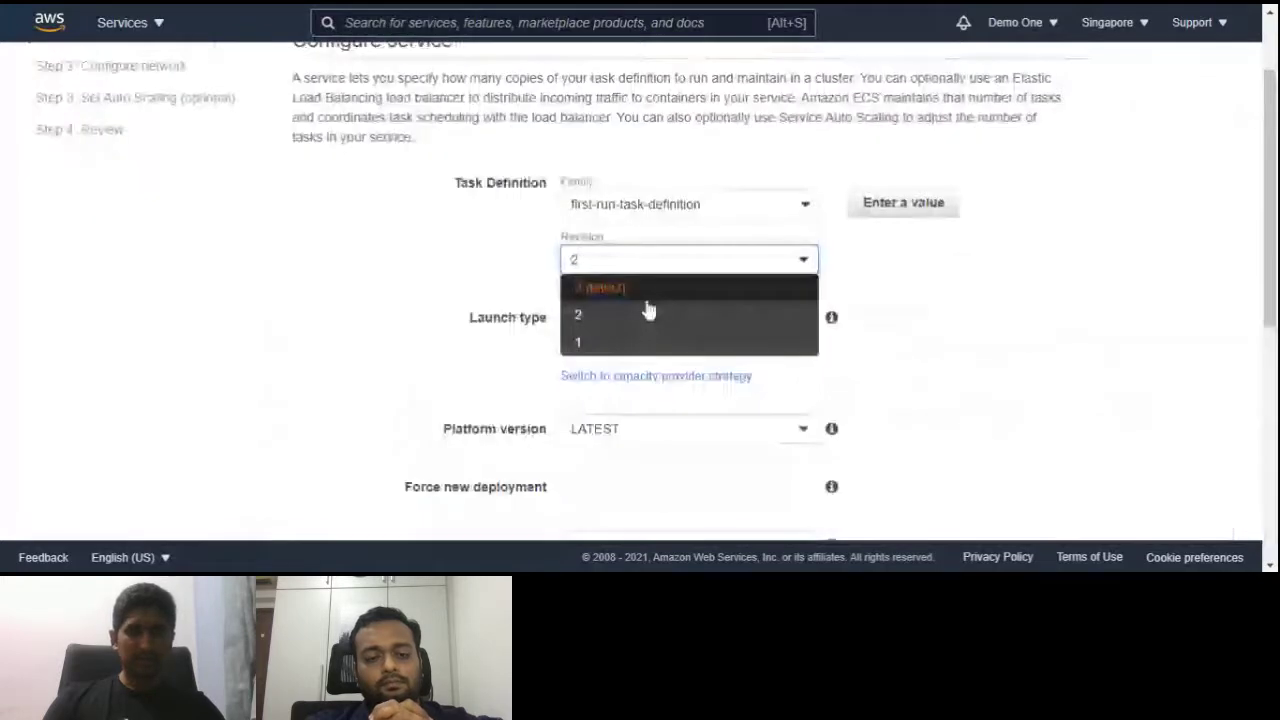
# Update nginx-service to use revision 3 (latest) and move to the next update step
pyautogui.click(640, 288)
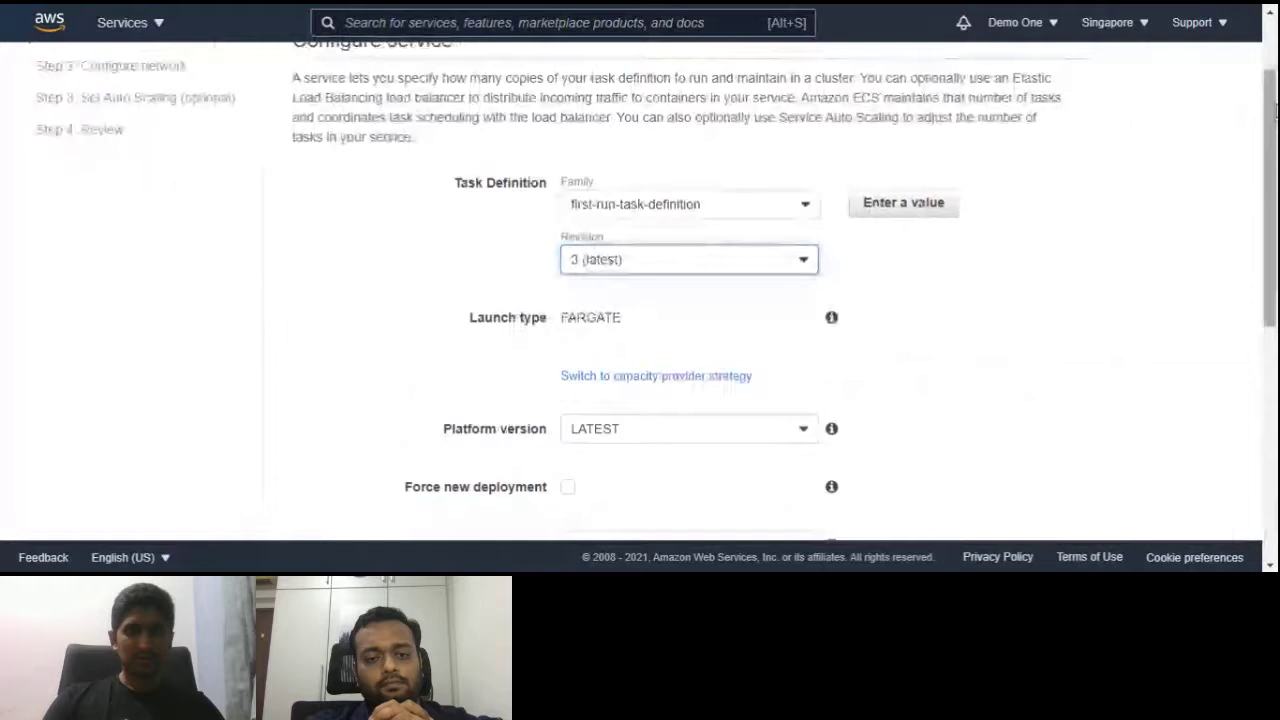
pyautogui.moveTo(1276, 112); pyautogui.dragTo(1276, 350)
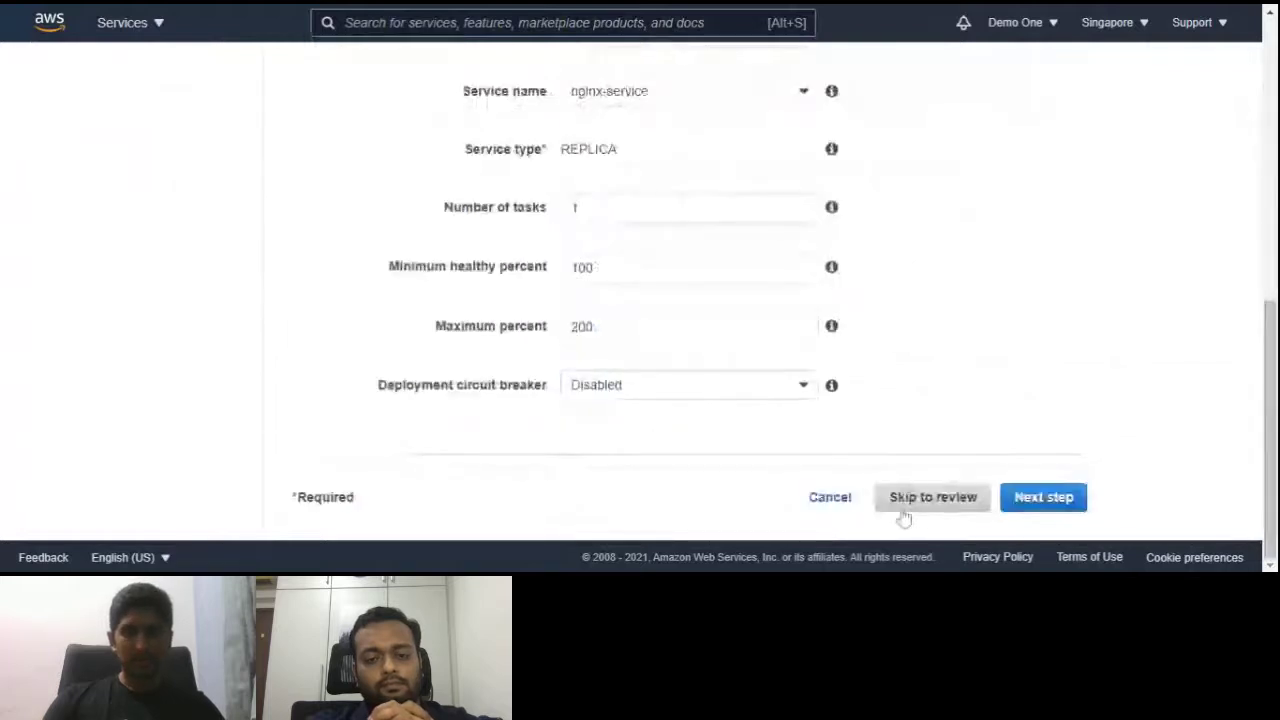
pyautogui.click(1043, 497)
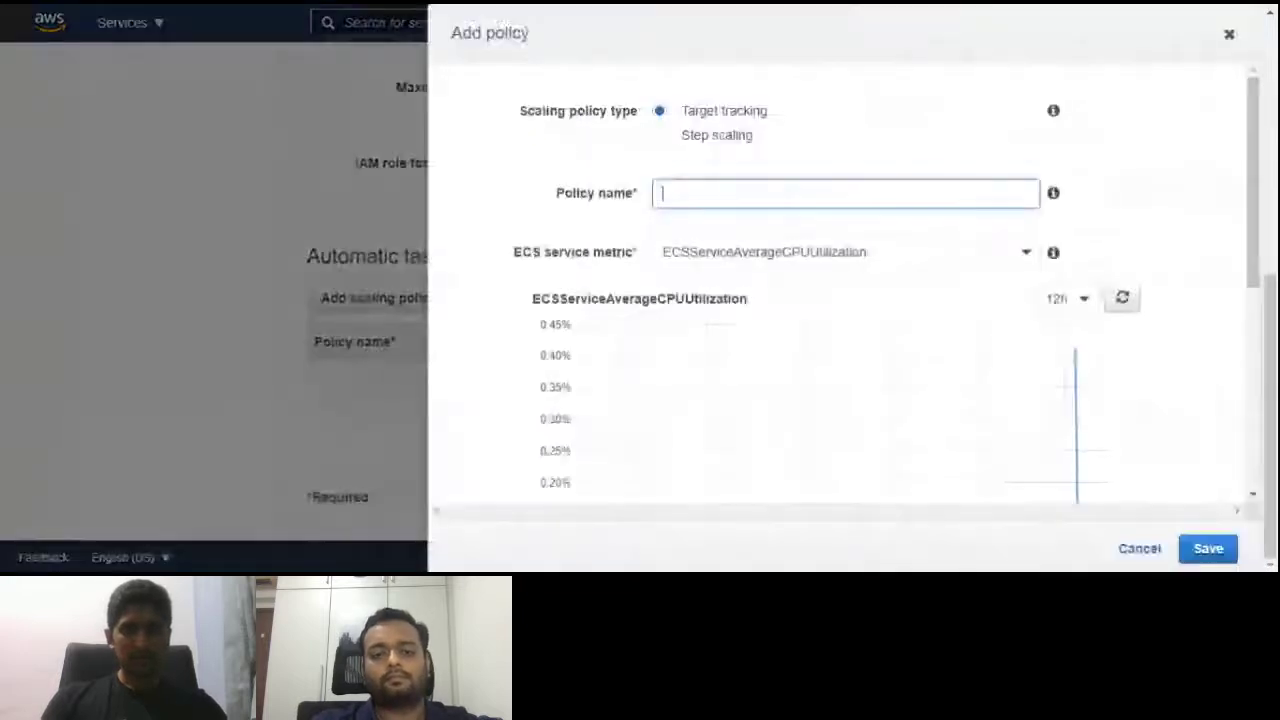
# Name the scaling policy test with an ECSServiceAverageCPUUtilization target value of 10
pyautogui.write('test')
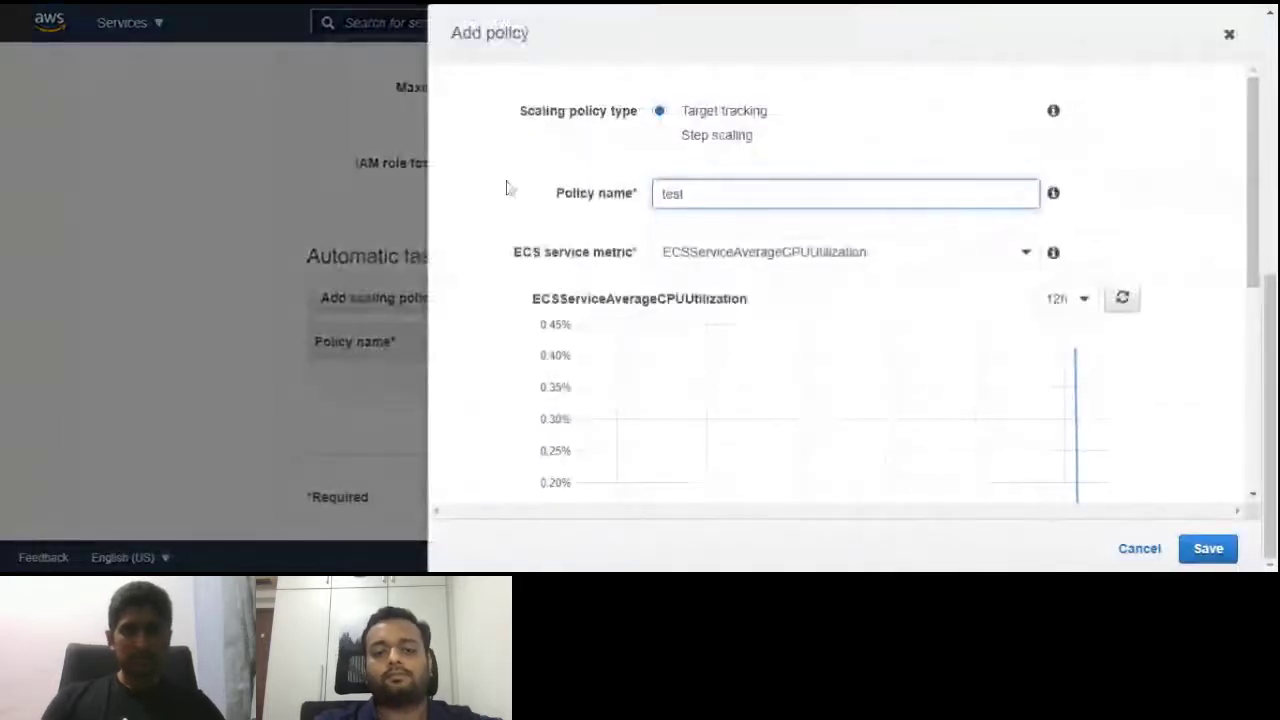
pyautogui.press('Tab')
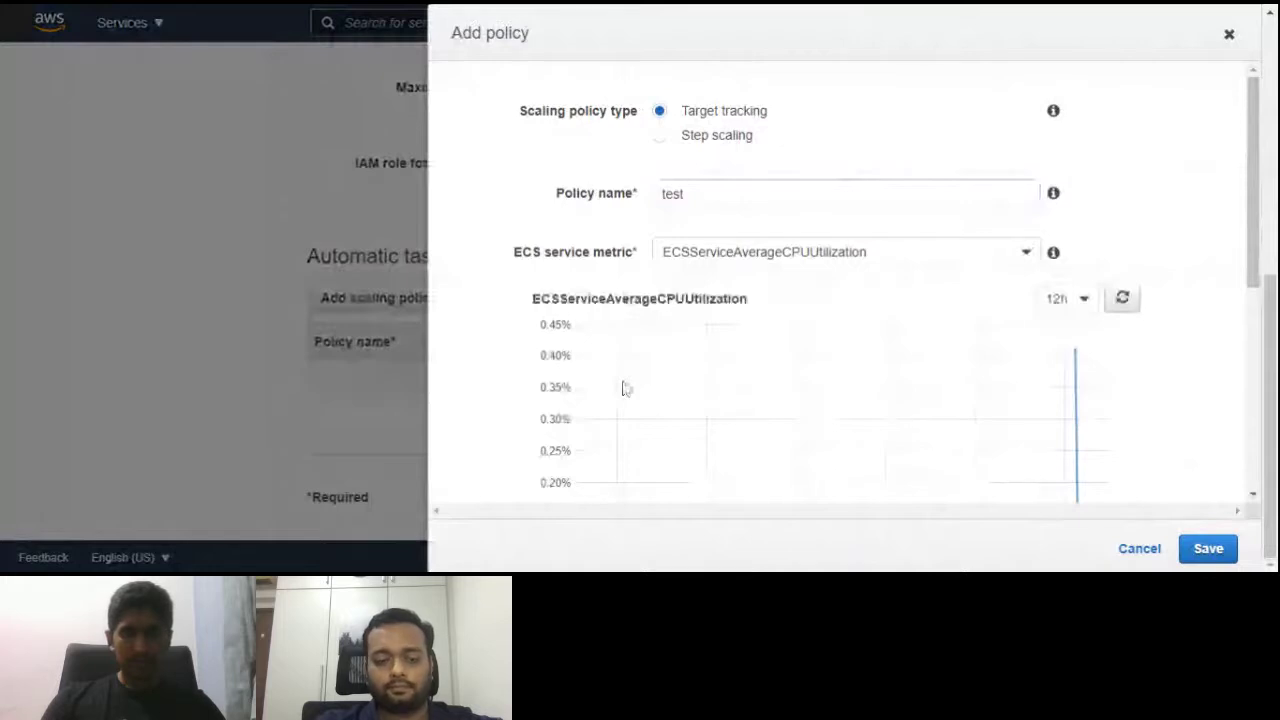
pyautogui.press('Tab')
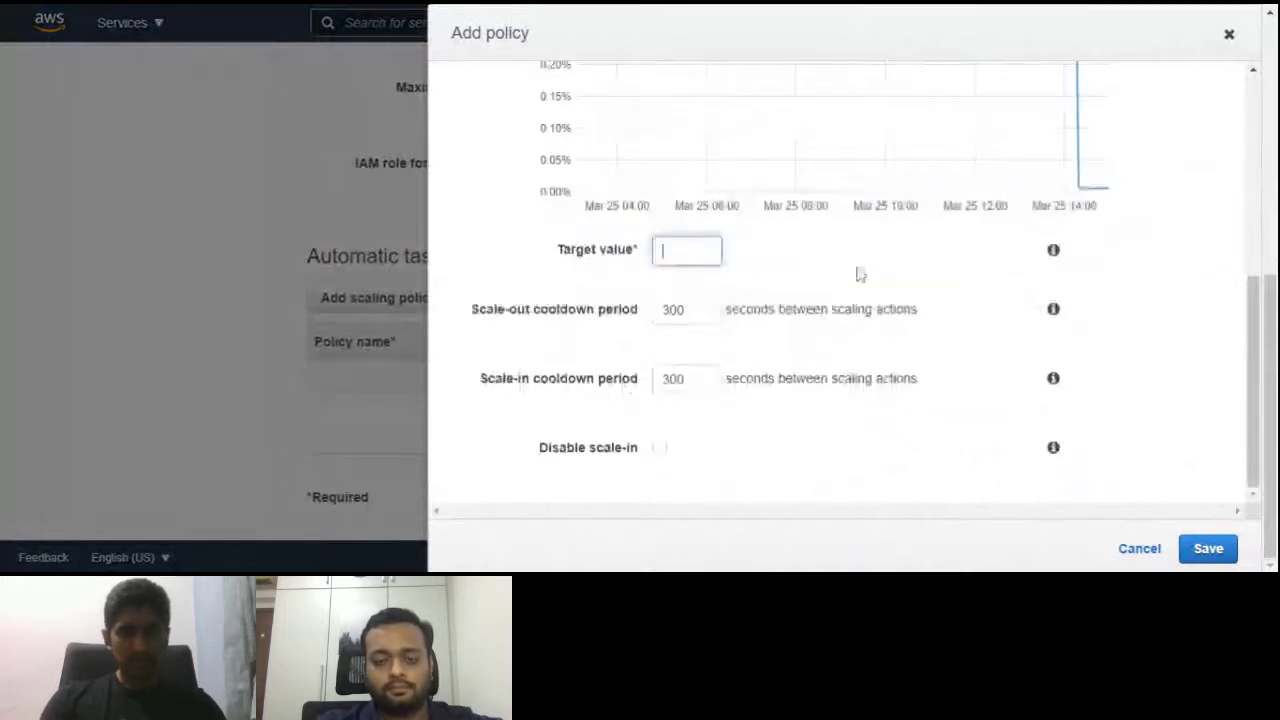
pyautogui.write('10')
pyautogui.scroll(2, 860, 275)
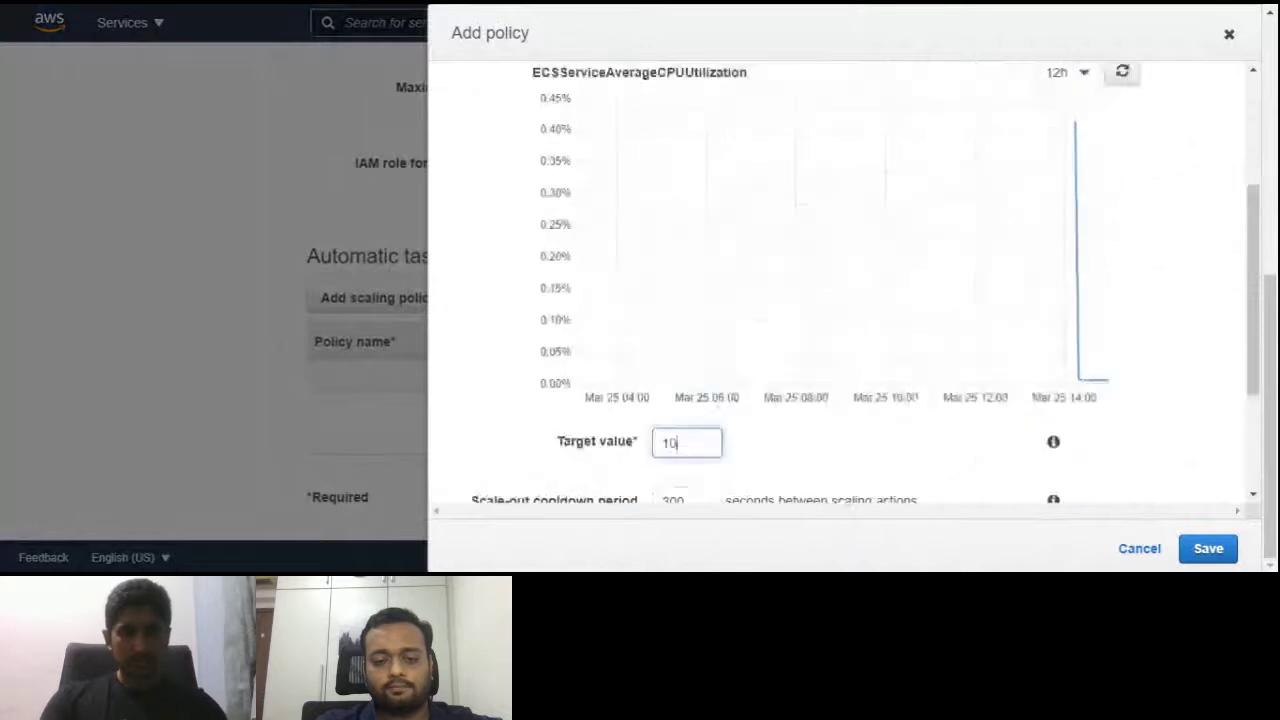